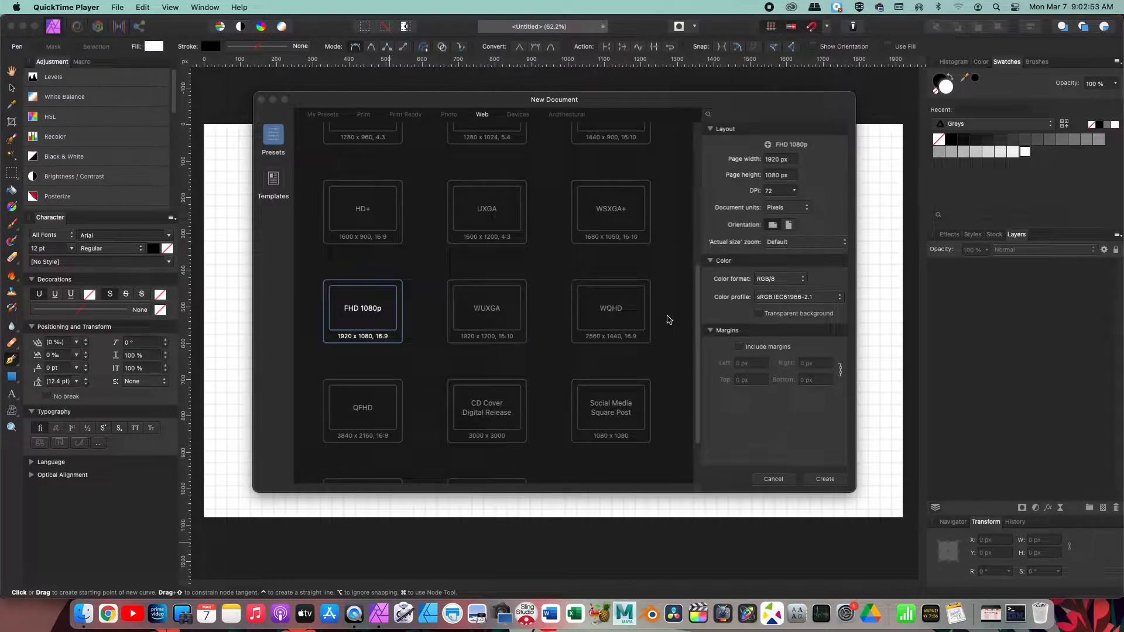
- Look through the Web presets for a new document around FHD 1080p, and cancel without creating one
scroll(392, 224, "up", 5)
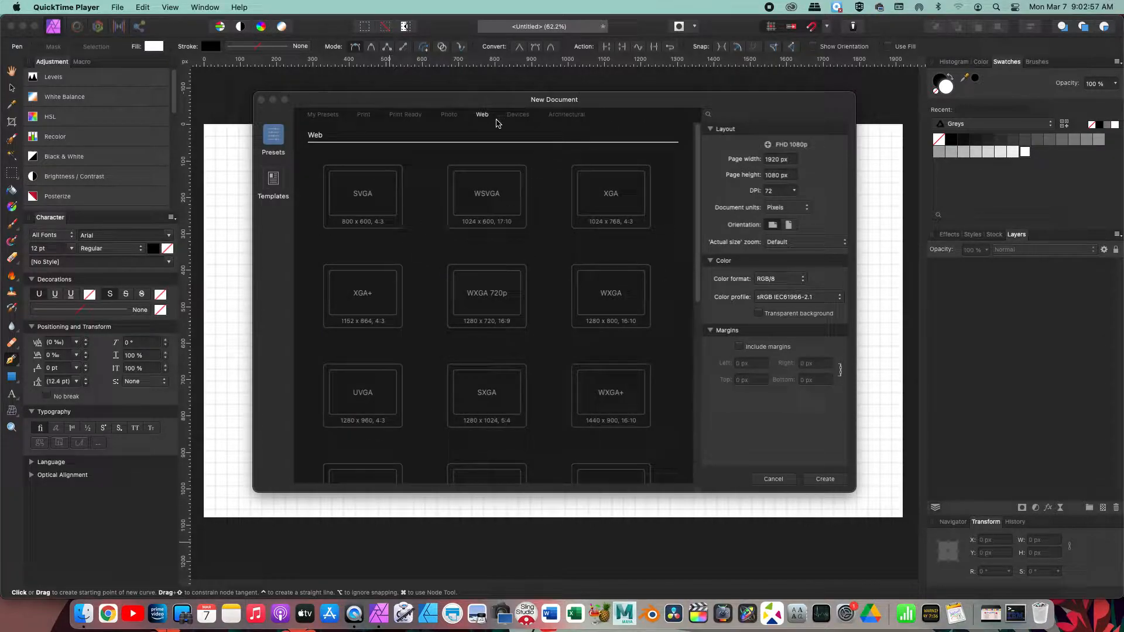
scroll(432, 248, "down", 1)
scroll(432, 248, "down", 5)
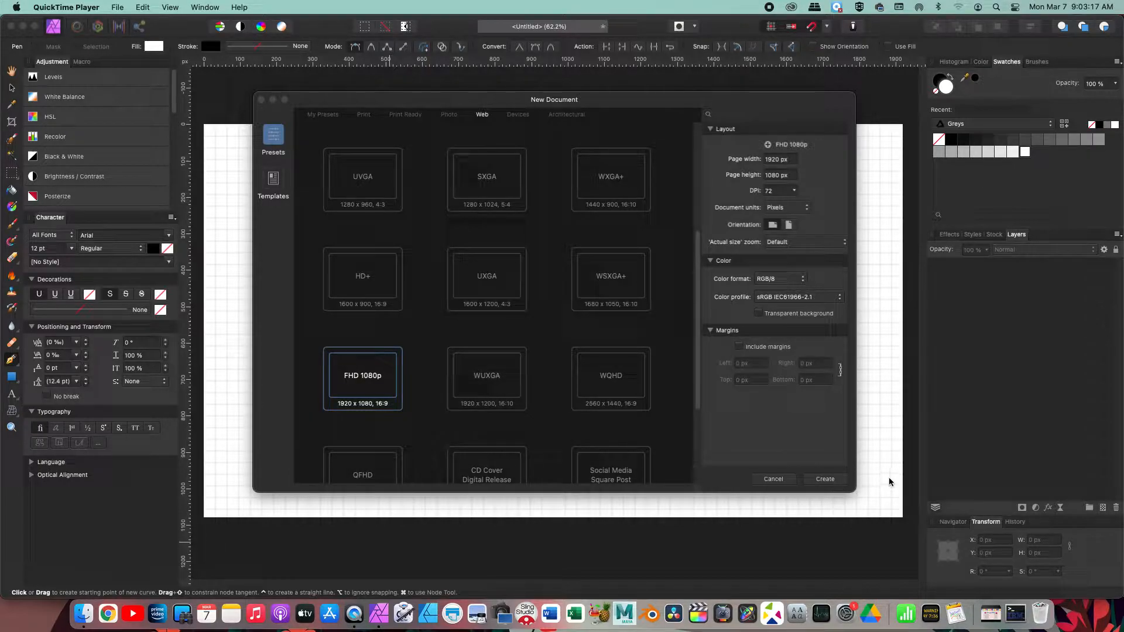
left_click(771, 480)
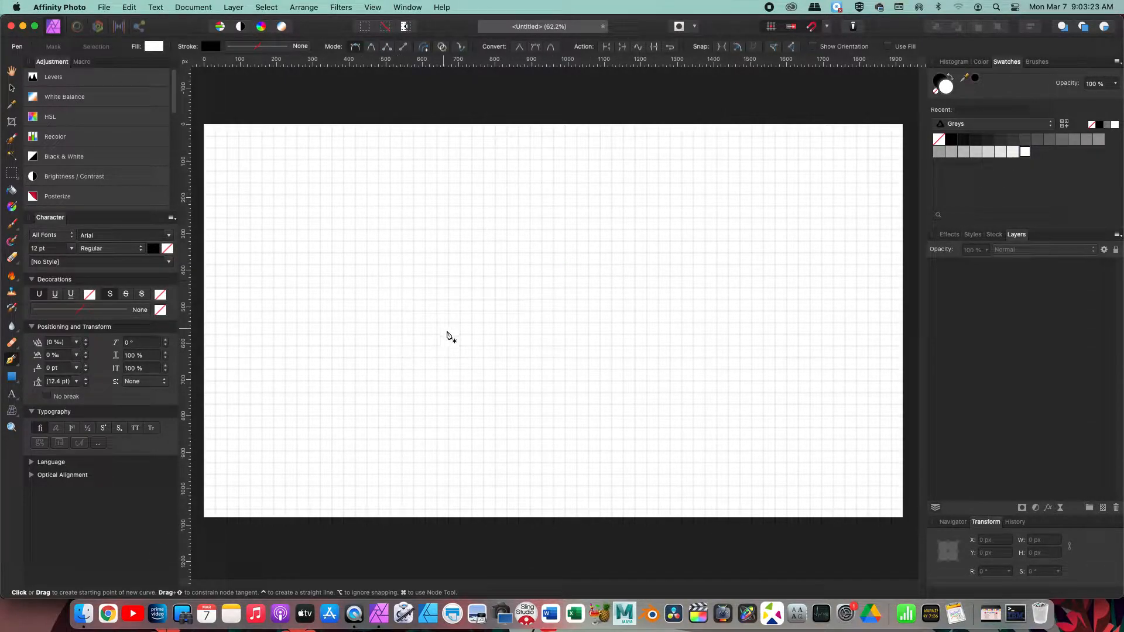
- Check the grid spacing in the Grid and Axis Manager and close it
left_click(372, 7)
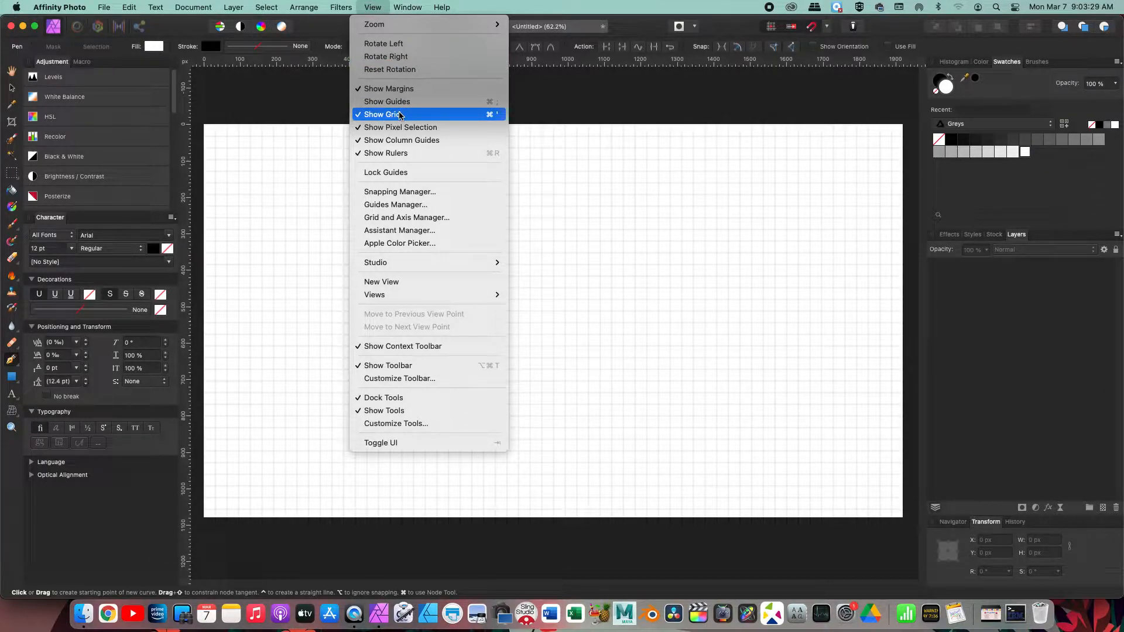
left_click(400, 218)
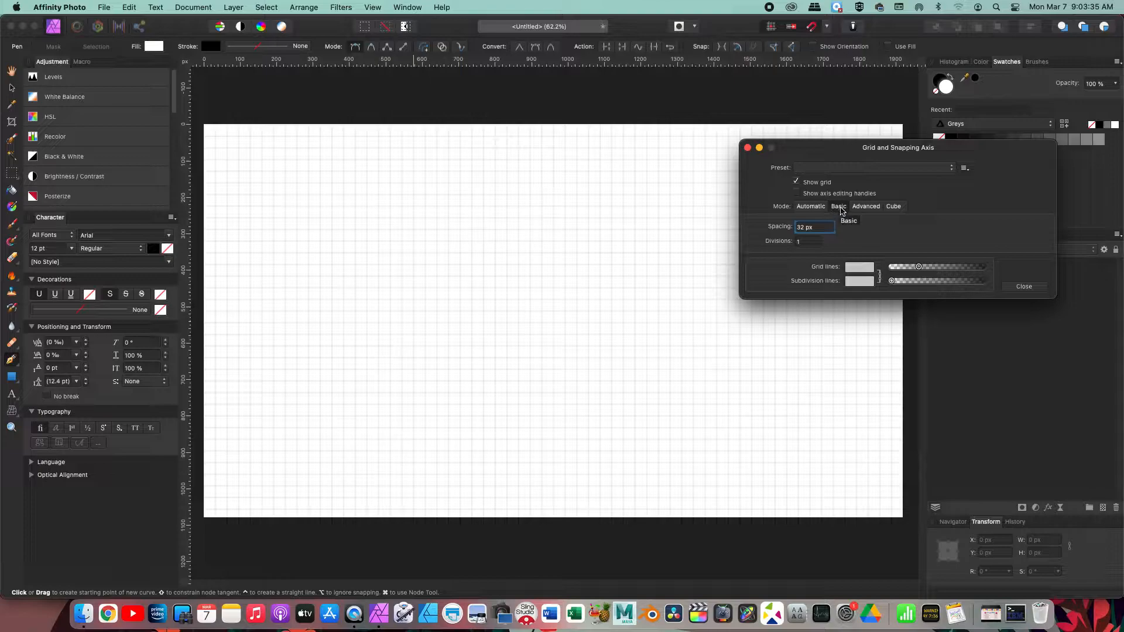
triple_click(819, 227)
left_click(1032, 287)
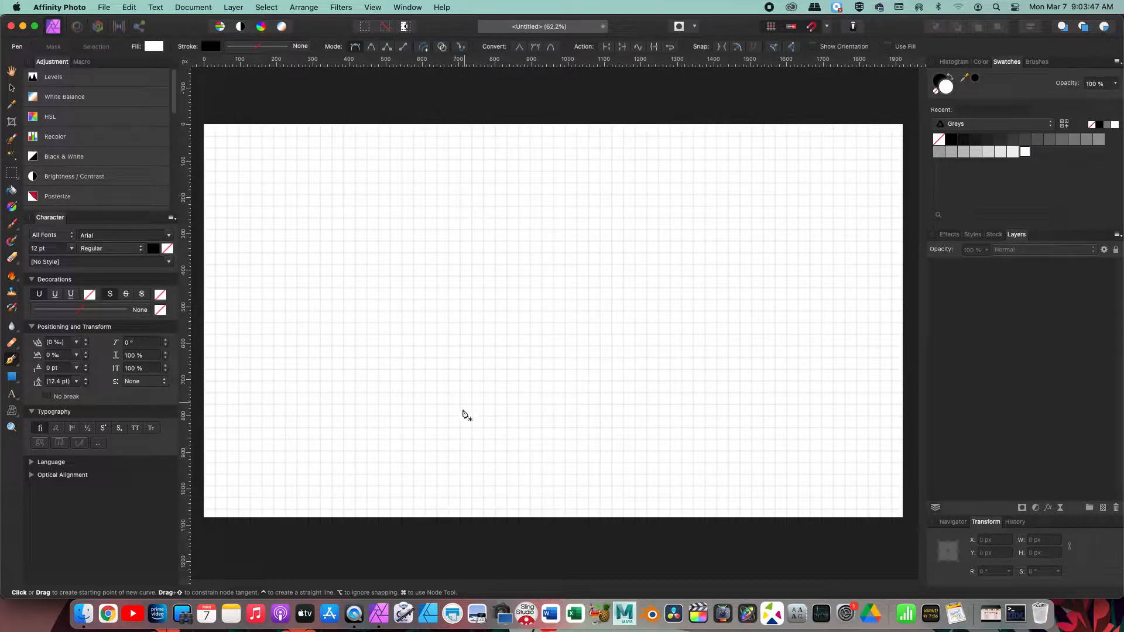
- Draw a straight horizontal line about 1598 px long near the page's lower edge and set its stroke width to 9.5 pt
scroll(581, 239, "left", 1)
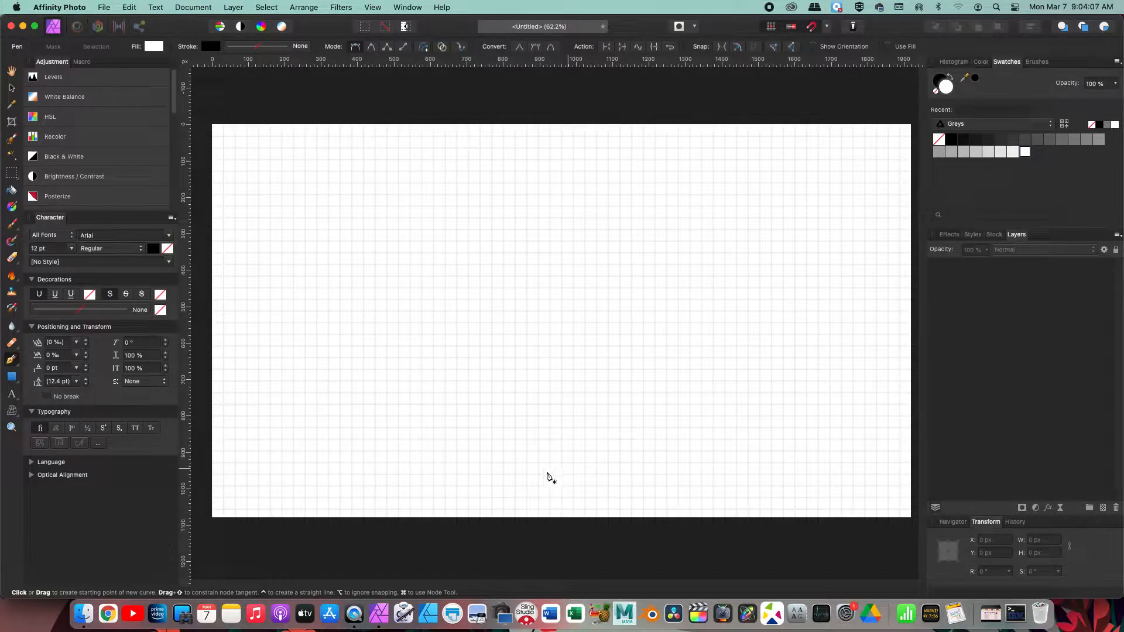
left_click(271, 474)
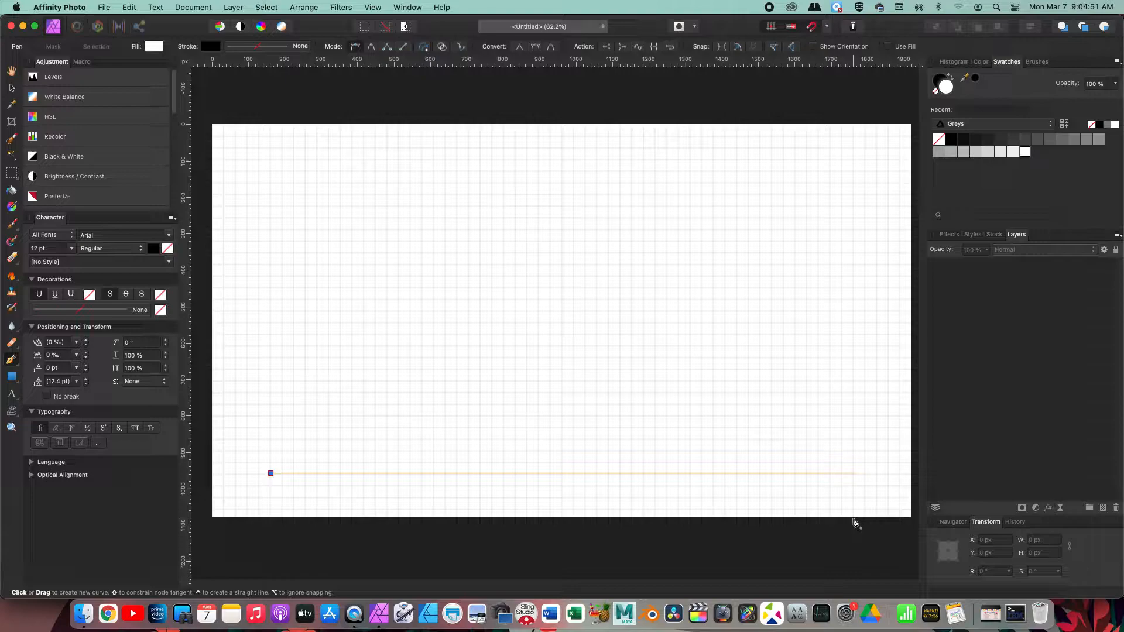
left_click(854, 484)
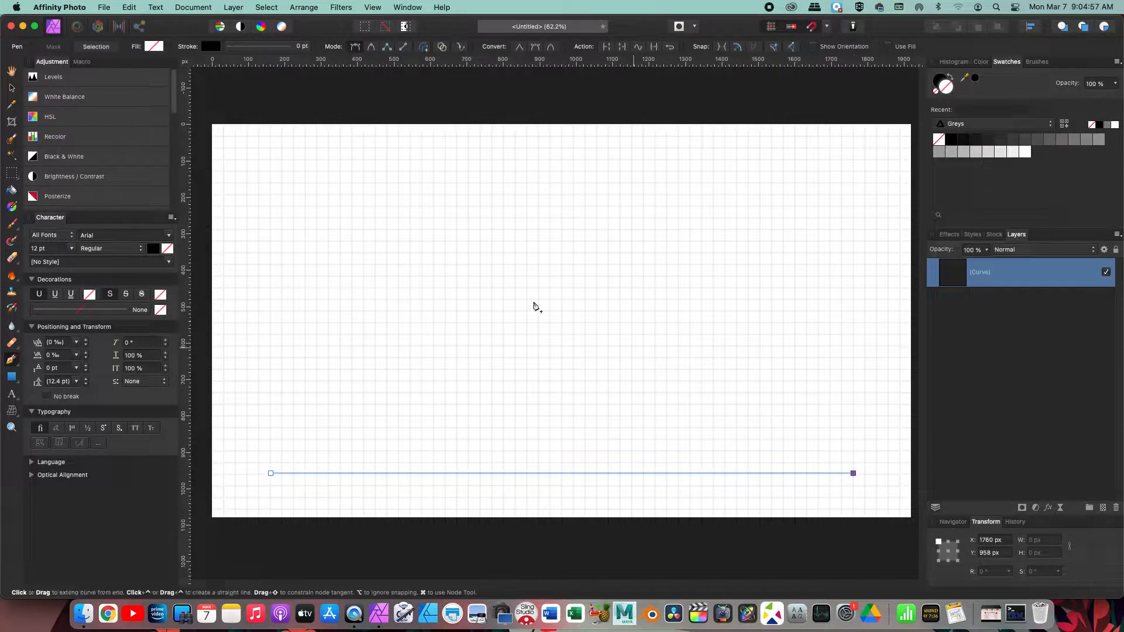
left_click(264, 47)
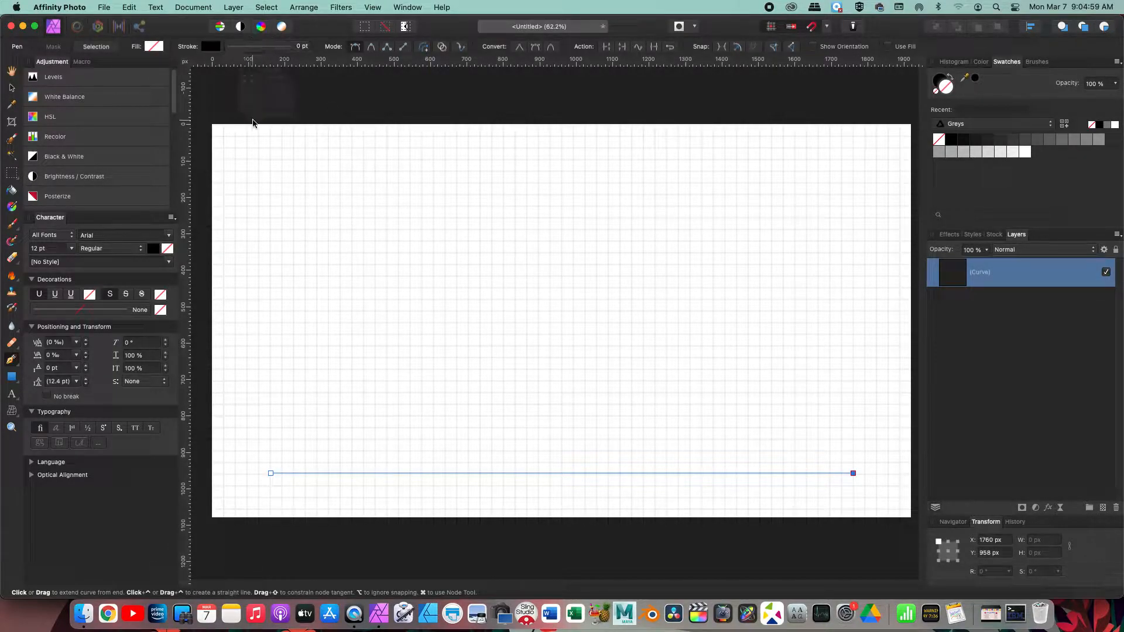
left_click_drag(224, 85, 254, 85)
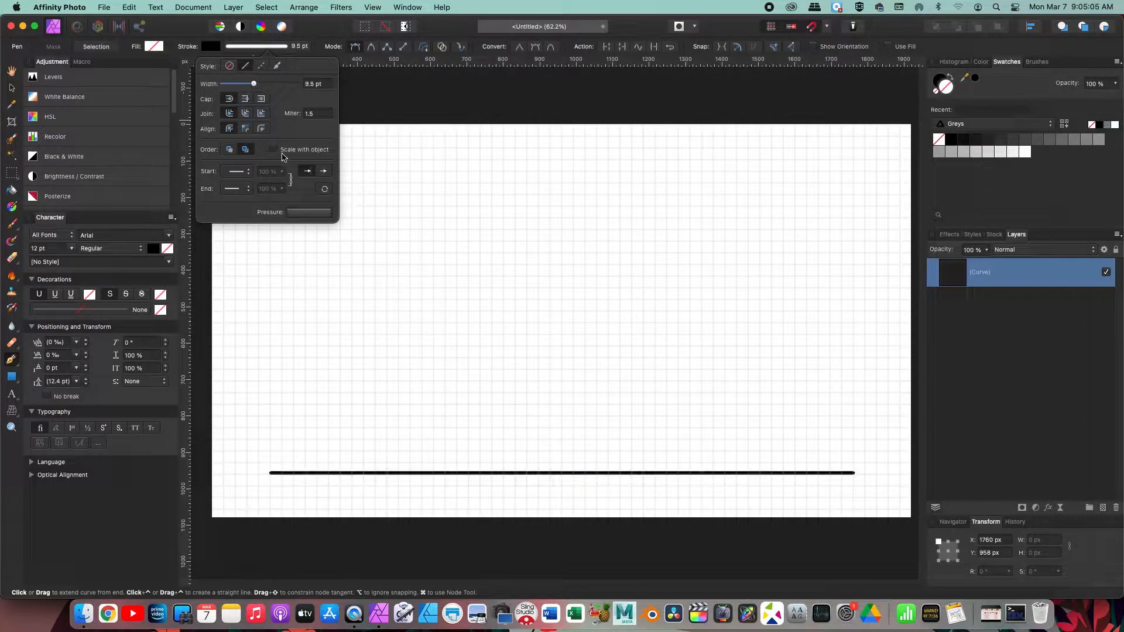
- Taper both ends of the line by adding two points to its pressure profile and lowering the end points
left_click(309, 212)
left_click(300, 221)
left_click(423, 221)
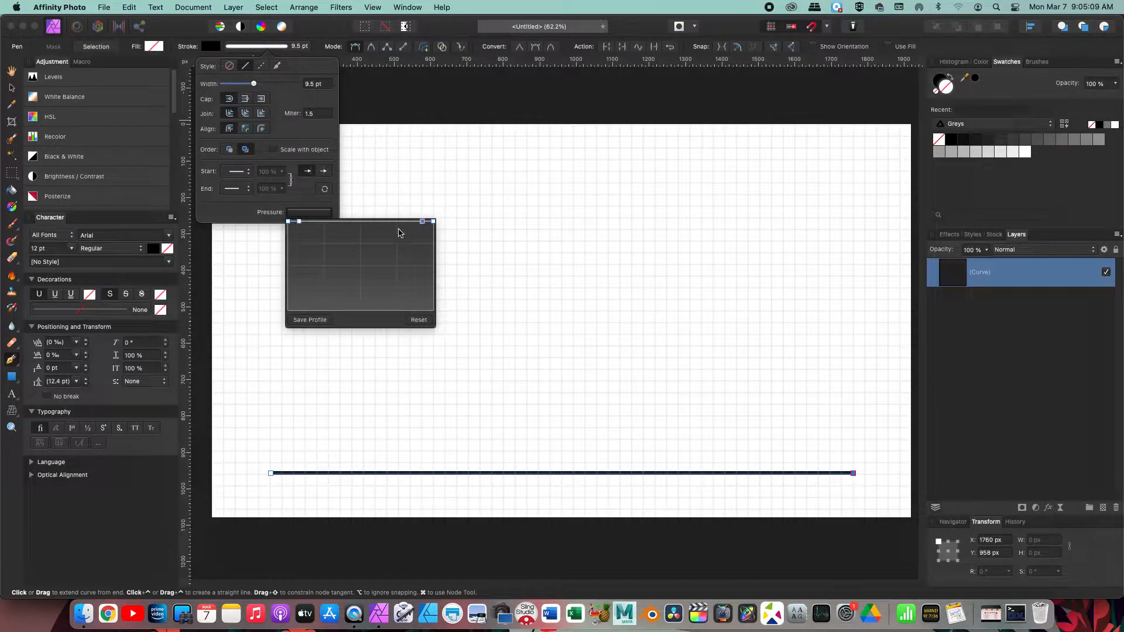
left_click_drag(288, 221, 284, 291)
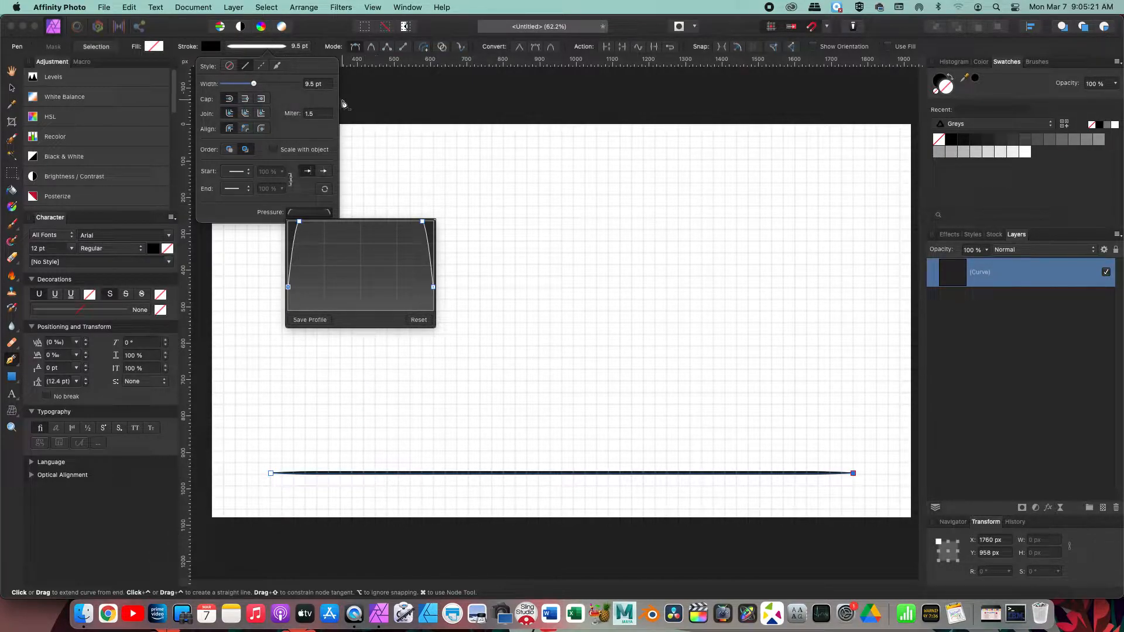
left_click(321, 32)
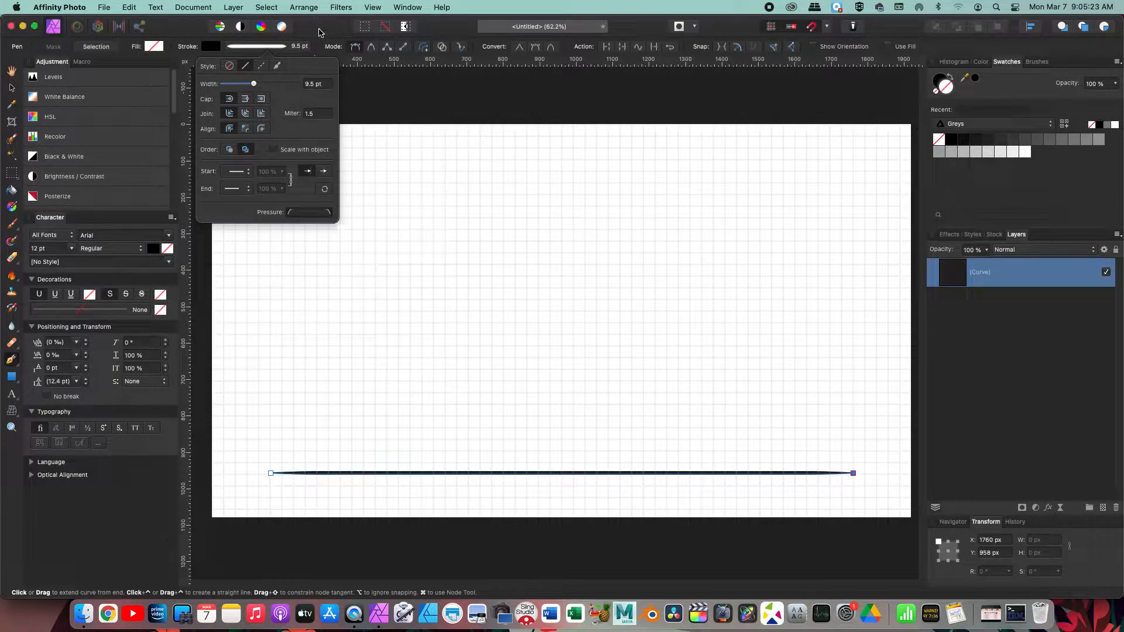
left_click(354, 236)
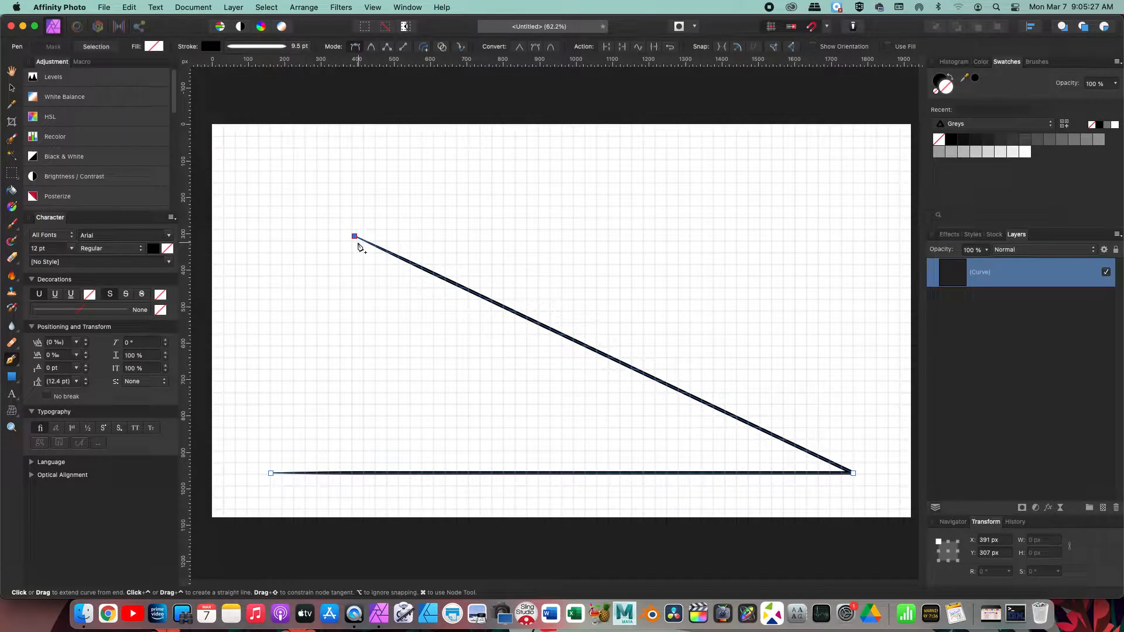
key("super+z")
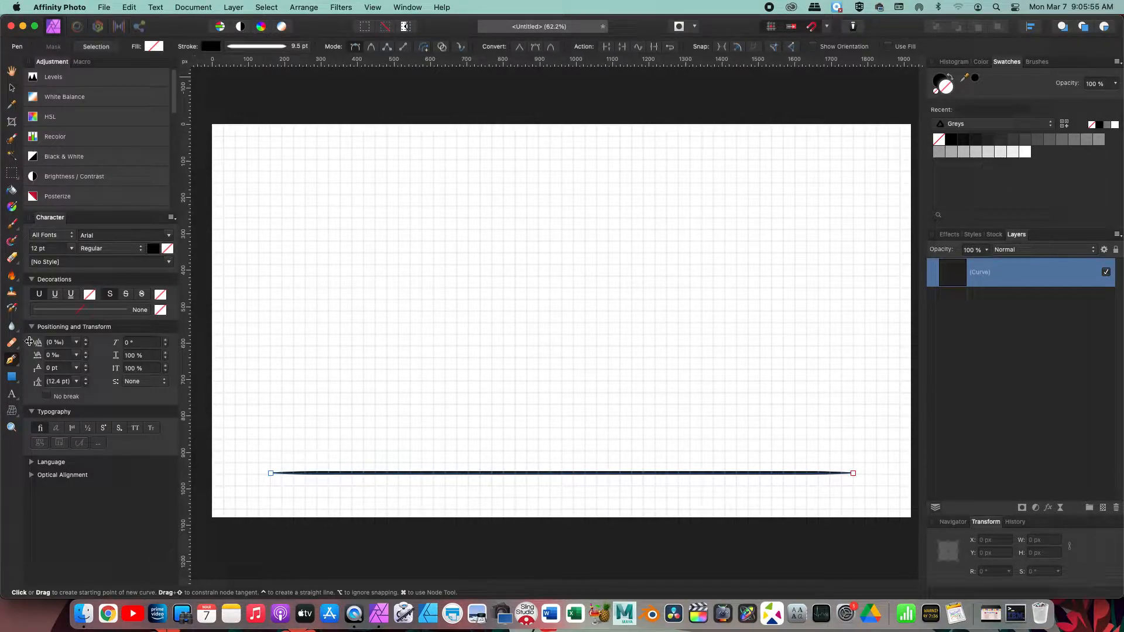
- Draw a white rectangle about 2108 by 1143 px covering the whole page and place it beneath the line in the layer order
left_click(13, 377)
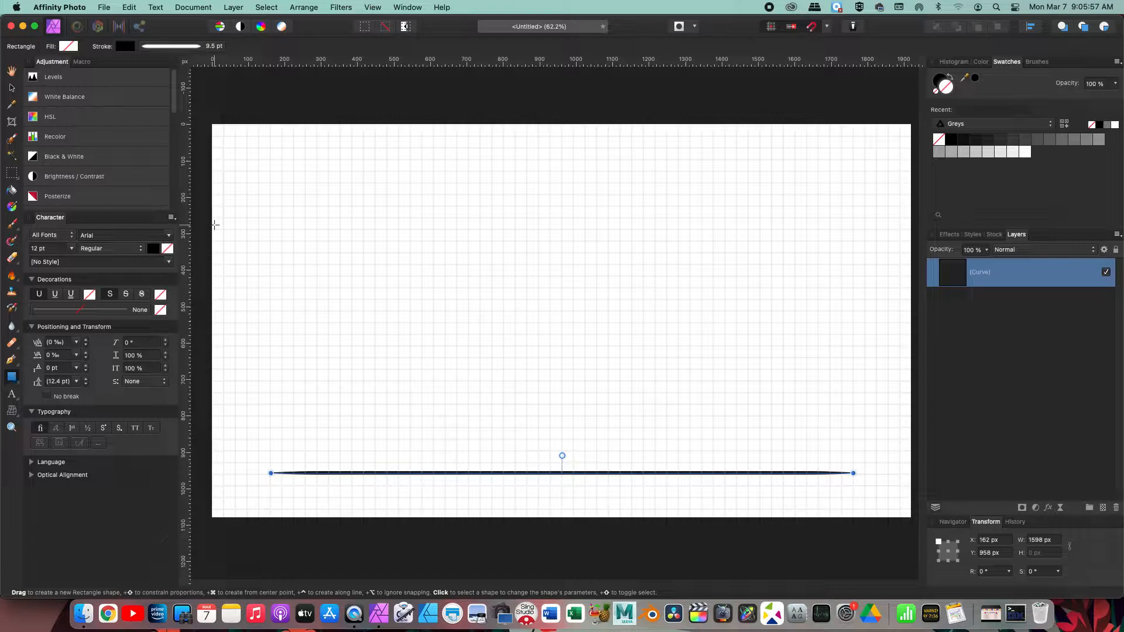
left_click_drag(202, 115, 917, 533)
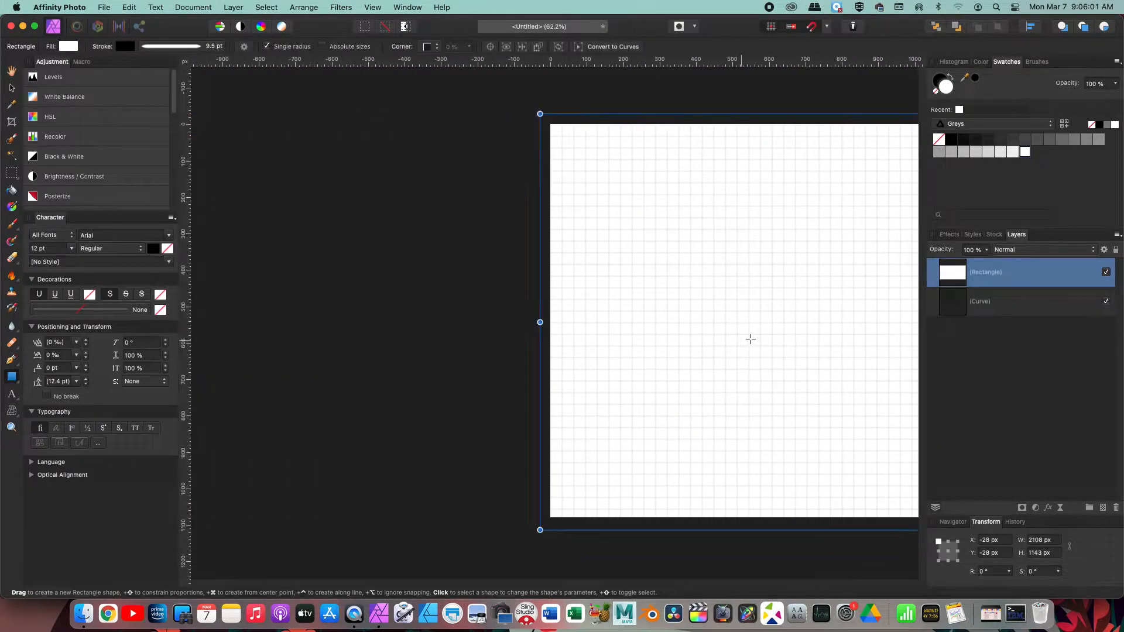
left_click_drag(1040, 277, 942, 312)
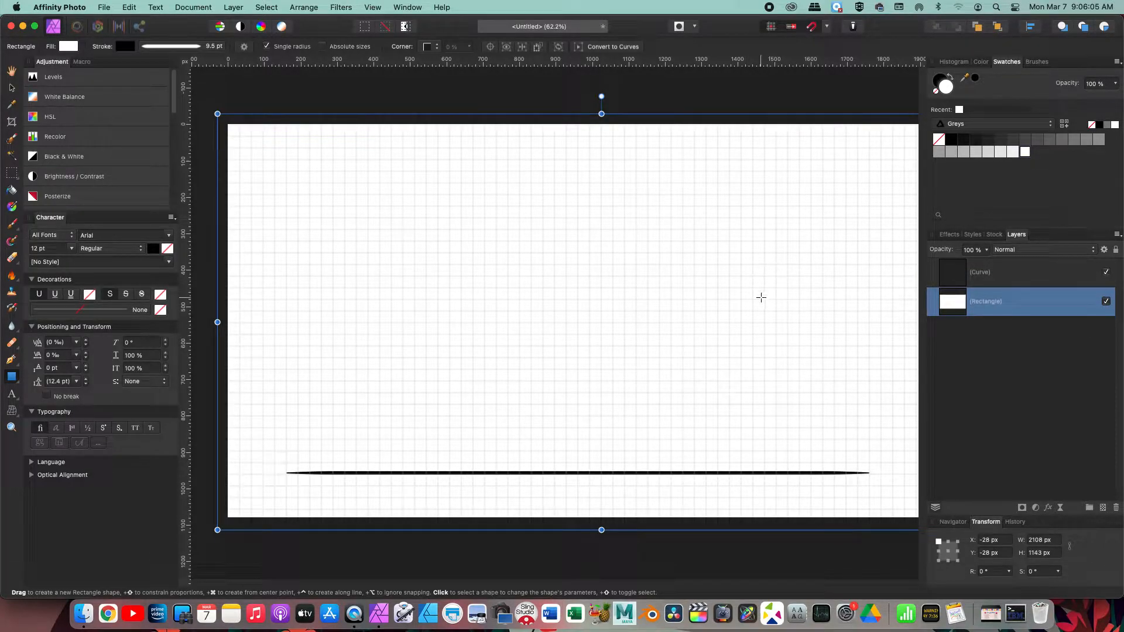
scroll(764, 293, "right", 3)
scroll(769, 285, "left", 3)
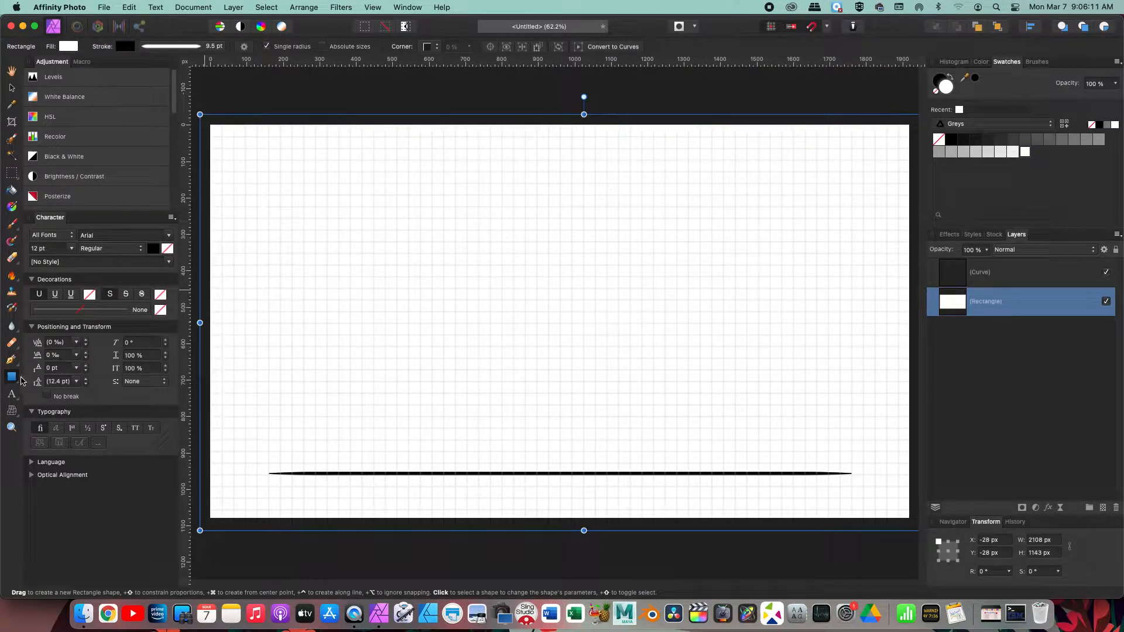
- Draw a circle about 235 px in diameter near the page's upper middle with the Ellipse tool
left_click_drag(15, 384, 75, 327)
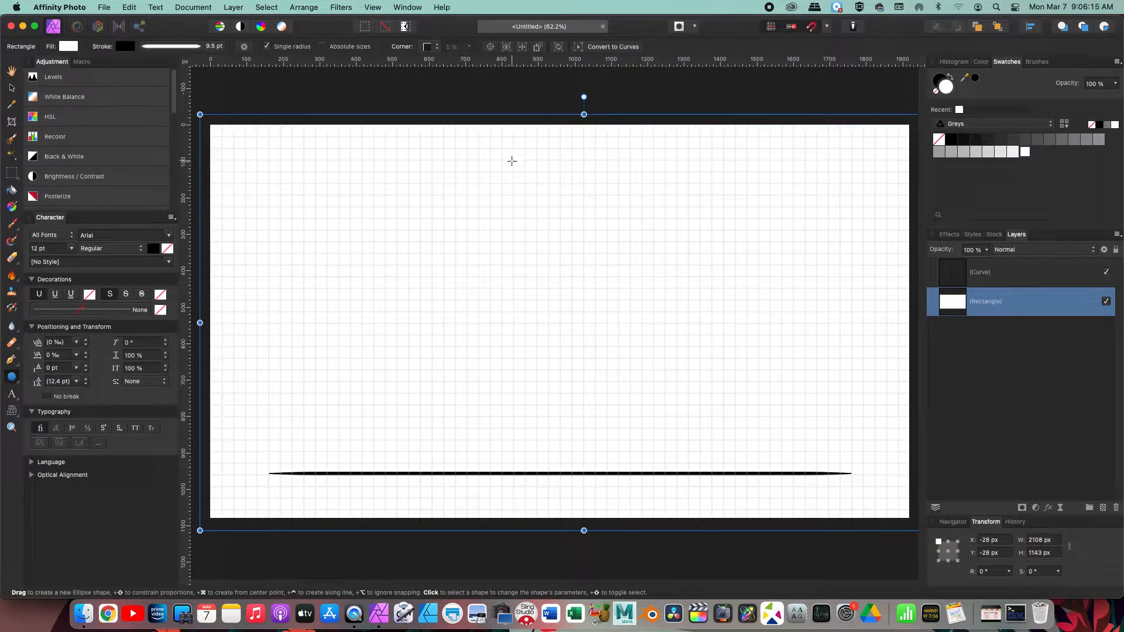
left_click_drag(490, 177, 618, 221)
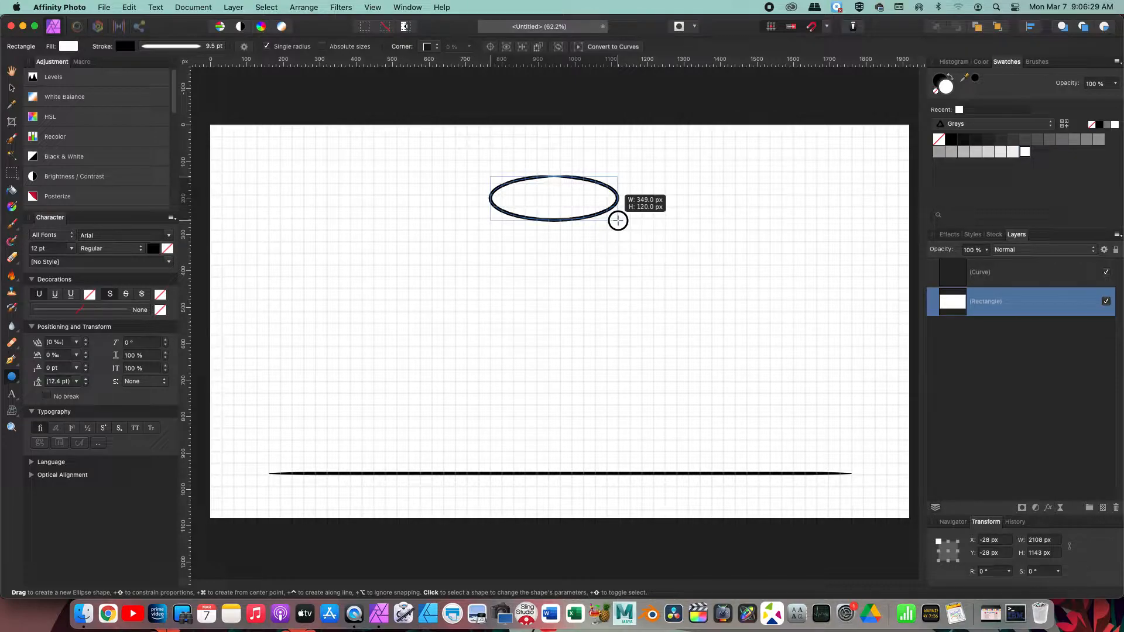
key("shift")
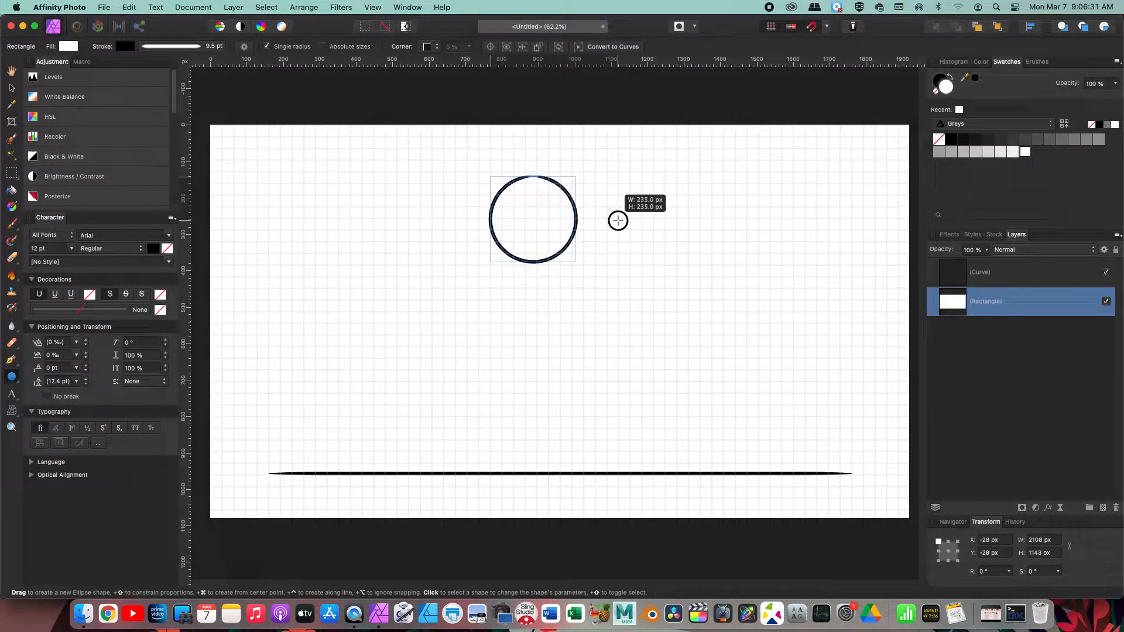
left_click_drag(618, 221, 616, 219)
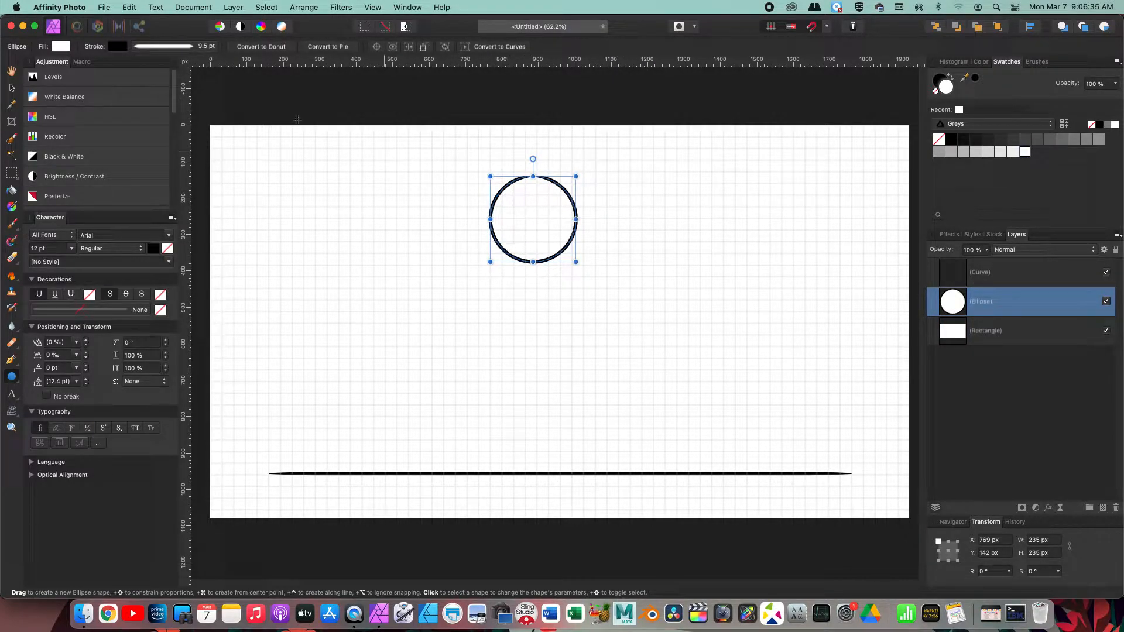
- Reset the pressure profile of the circle's stroke
left_click(176, 46)
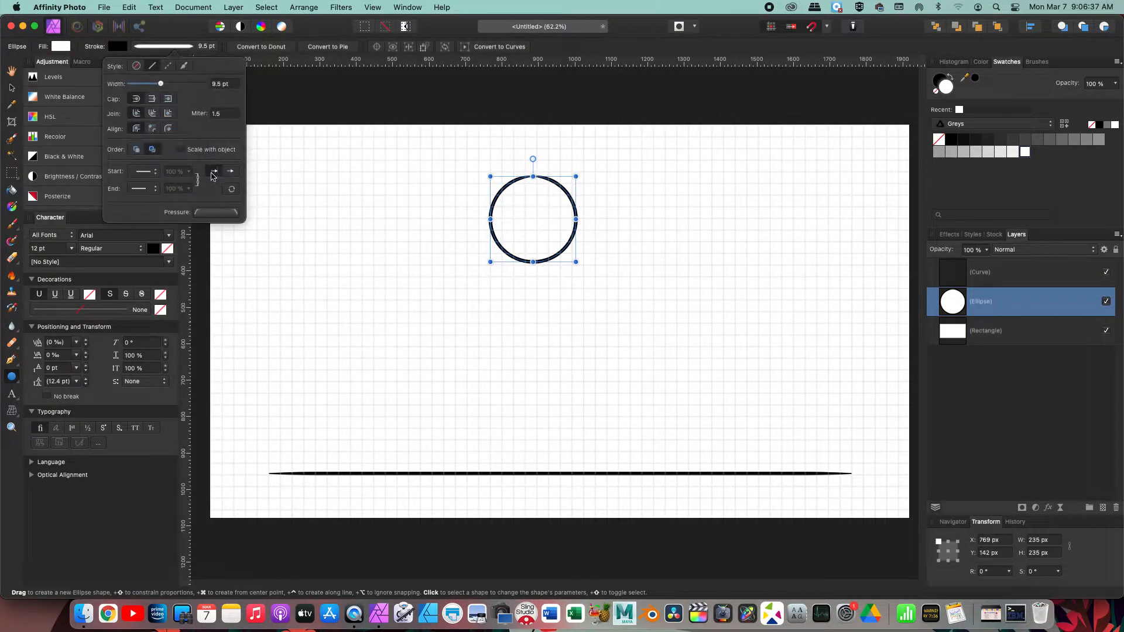
left_click(206, 213)
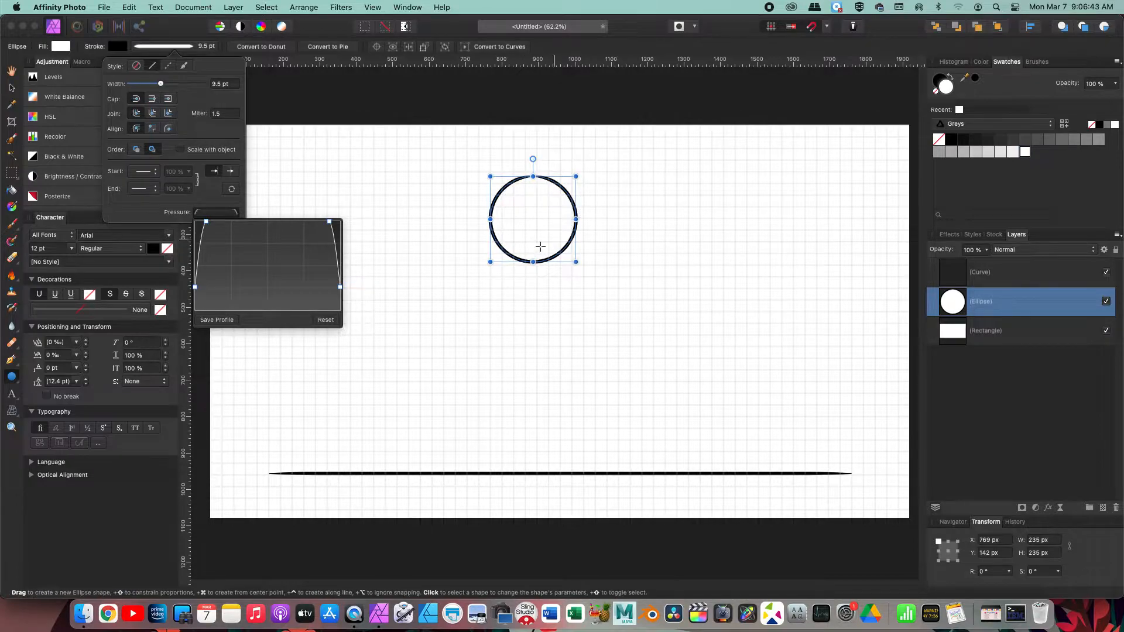
left_click(325, 320)
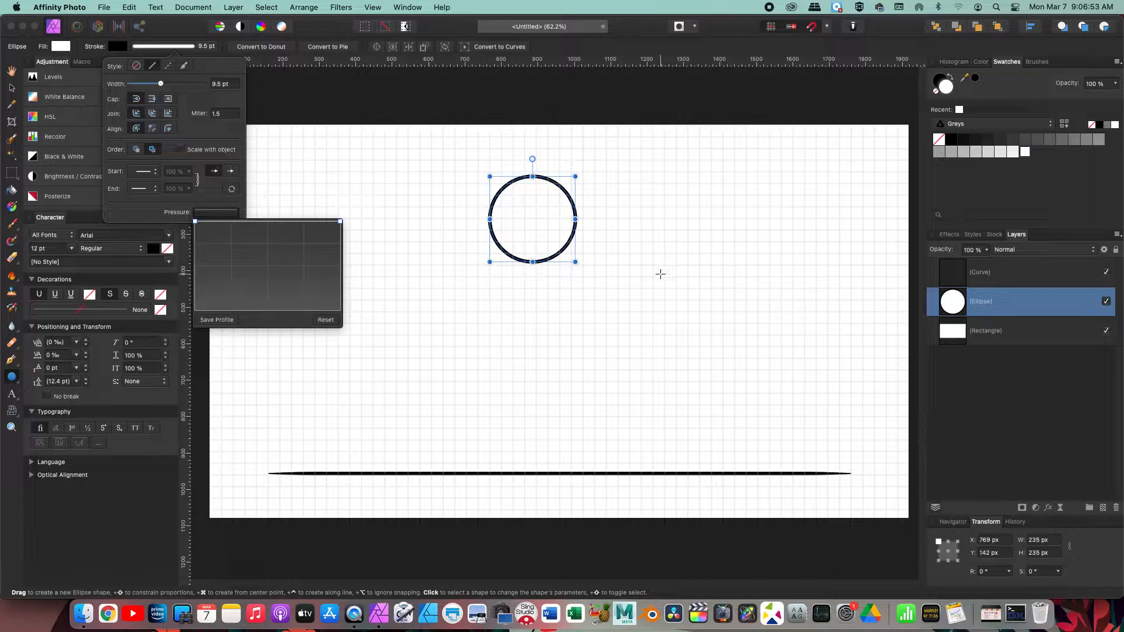
- Move the circle up and slightly left, to about X 754 px, Y 81 px
left_click(12, 87)
left_click(550, 207)
left_click_drag(550, 208, 546, 186)
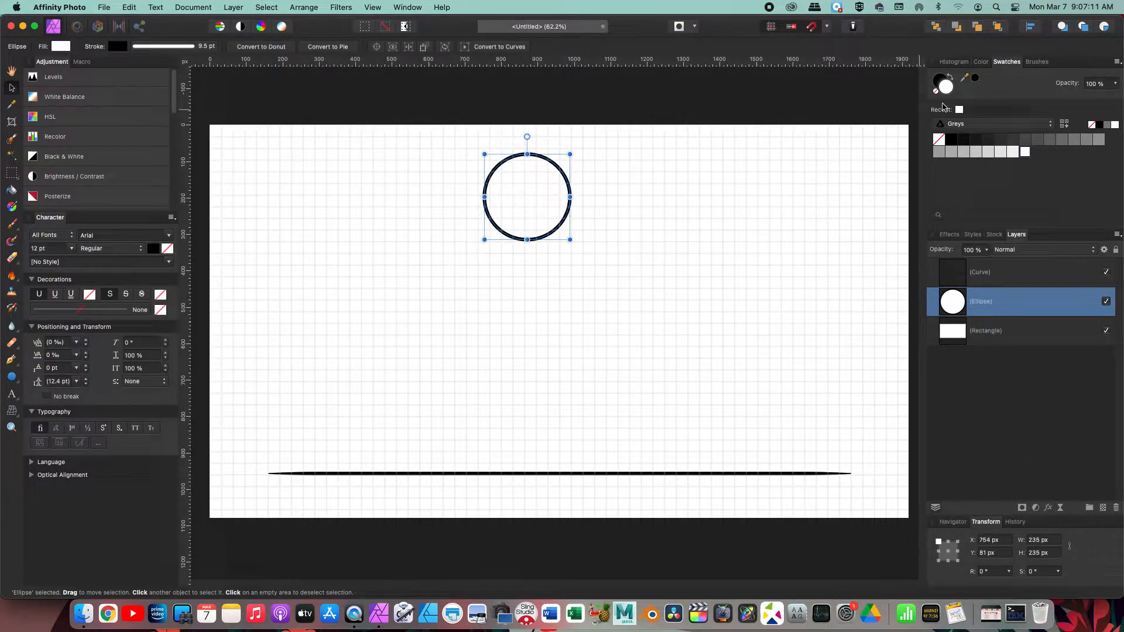
- Fill the circle with magenta from the Colours palette and deselect it
left_click(959, 125)
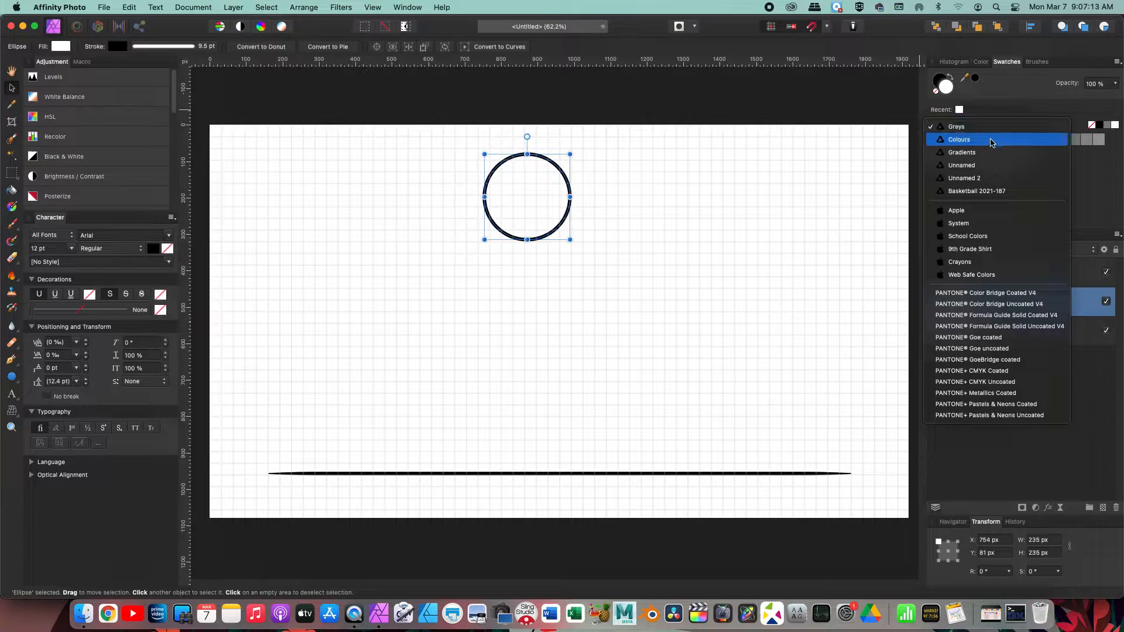
left_click(1005, 144)
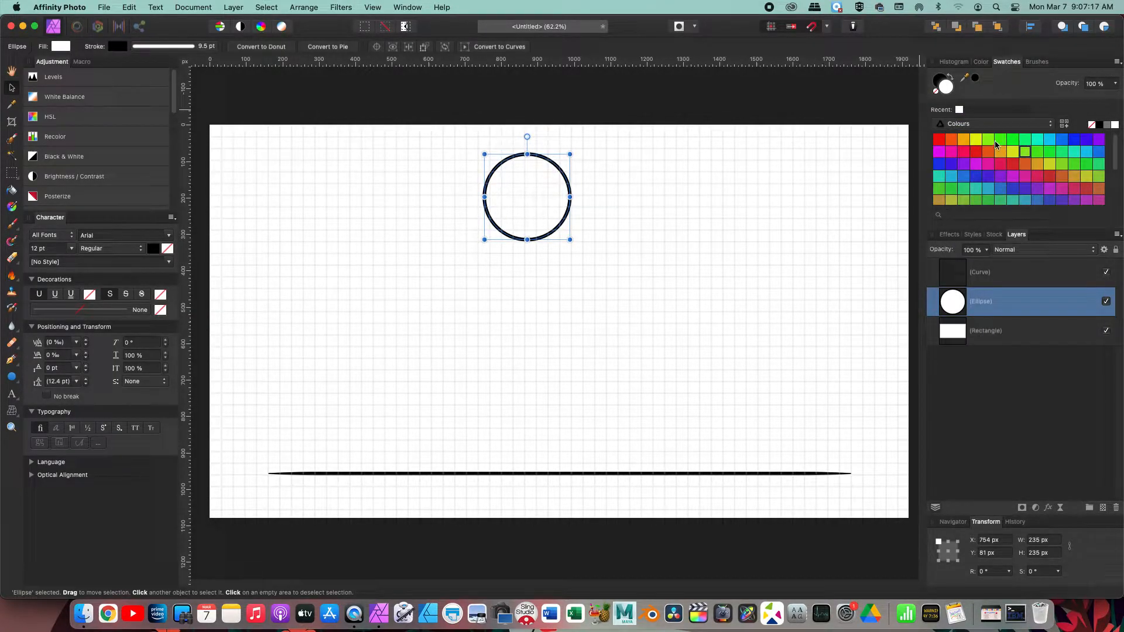
left_click(989, 164)
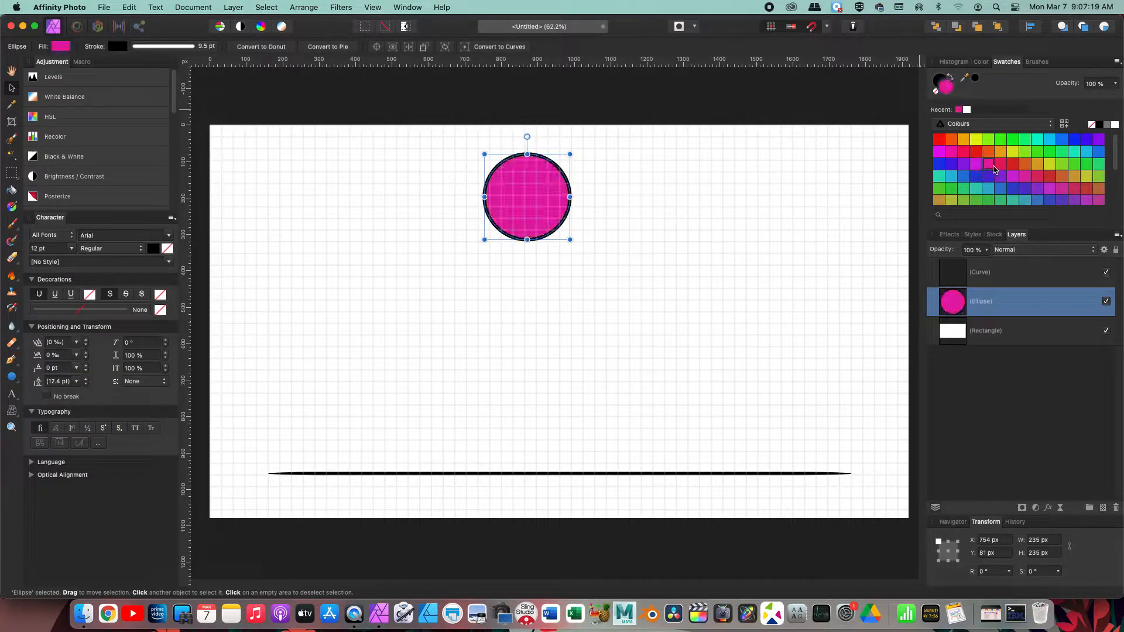
left_click(854, 326)
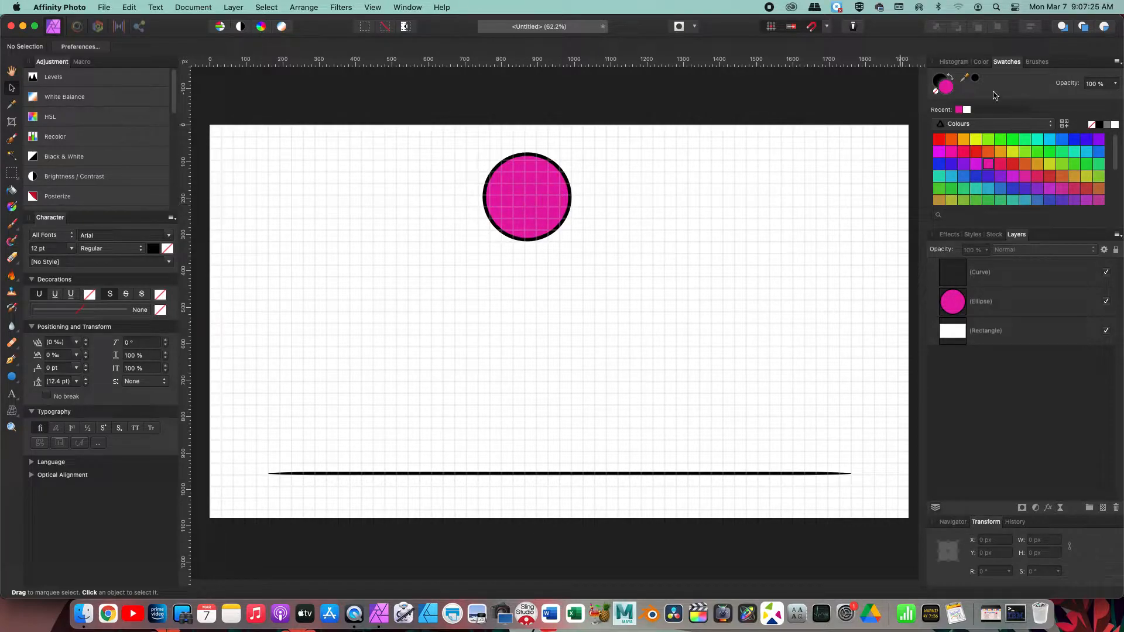
- Draw three small ellipses, each about 24 px across, as finger holes in the upper part of the magenta circle
left_click_drag(12, 377, 43, 322)
left_click_drag(508, 171, 534, 175)
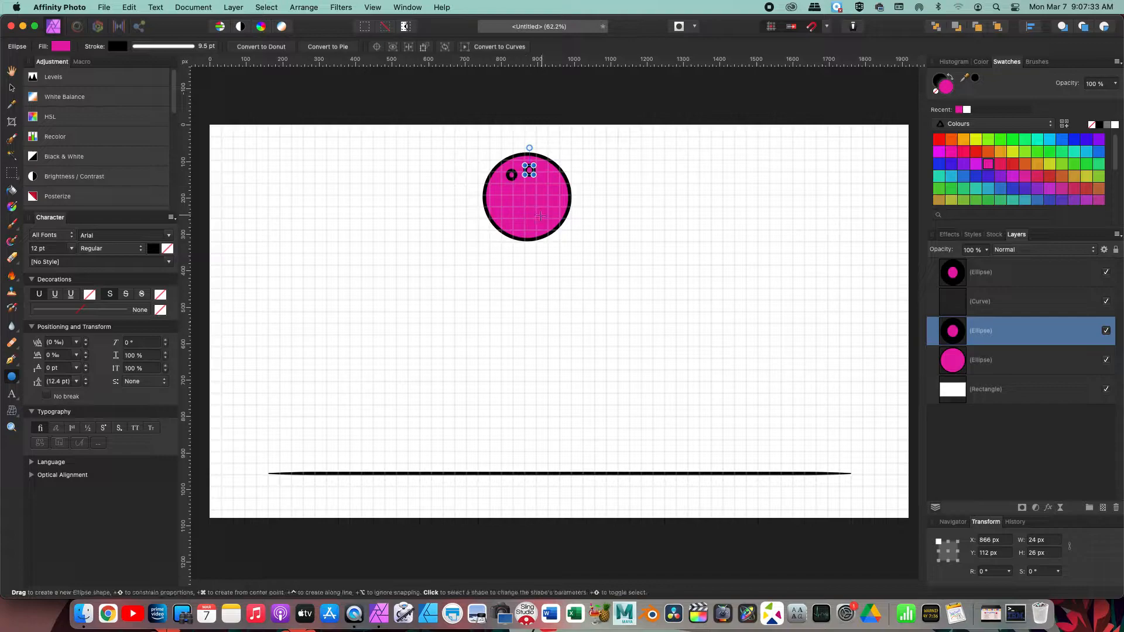
left_click_drag(534, 174, 531, 193)
key("super+z")
- Fill the three small finger-hole ellipses in the magenta circle with black
key("v")
left_click(477, 115)
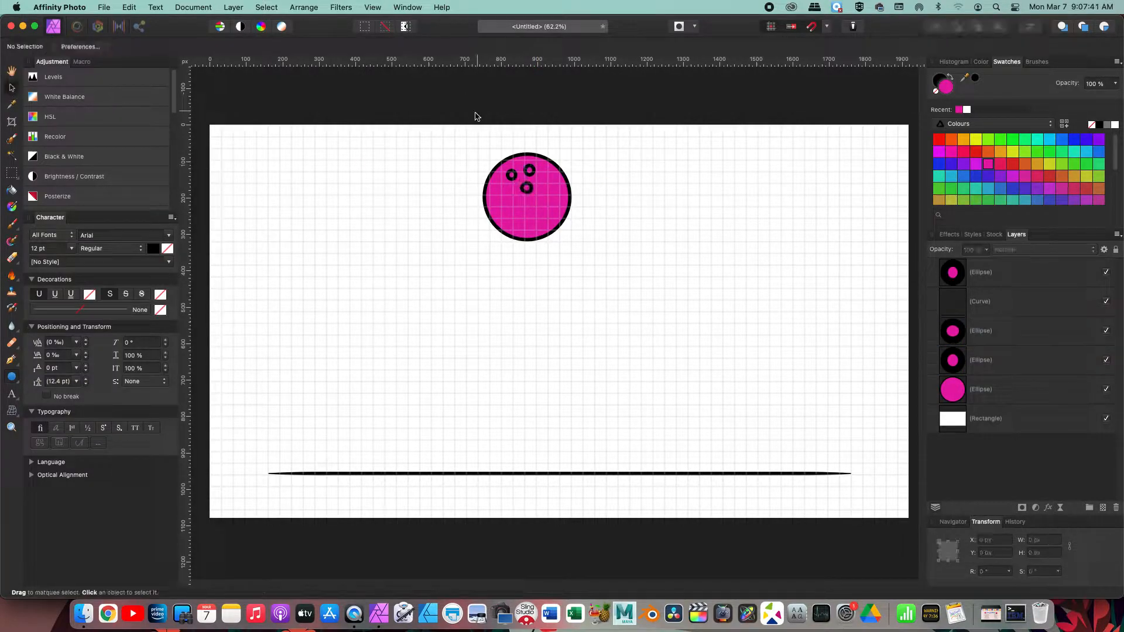
left_click(511, 175)
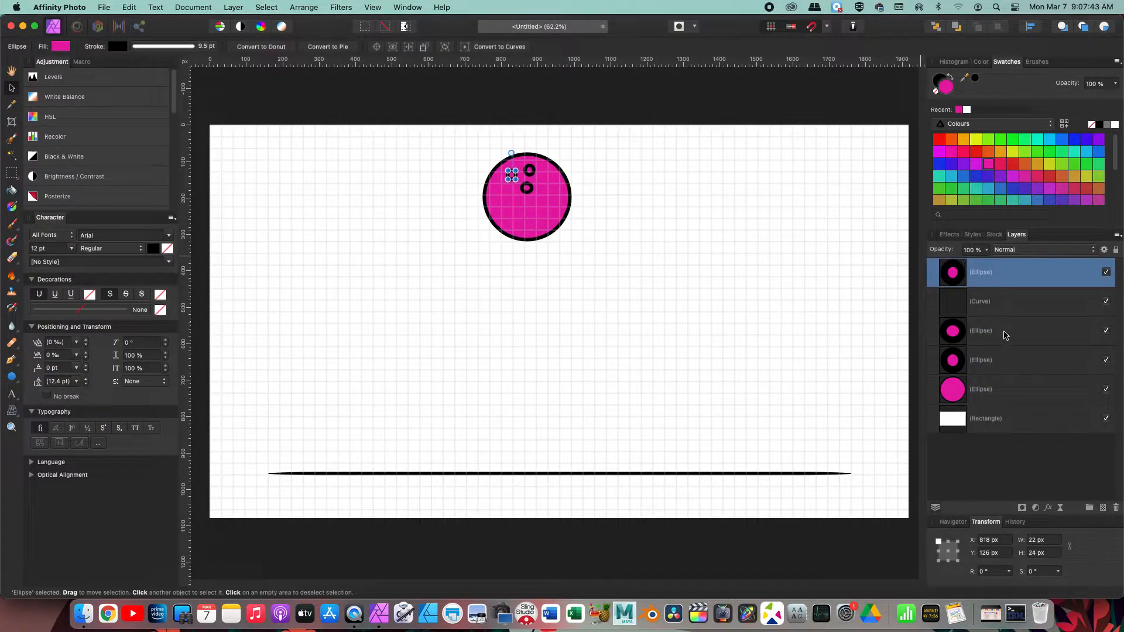
left_click(1005, 333, "super")
left_click(1007, 359, "super")
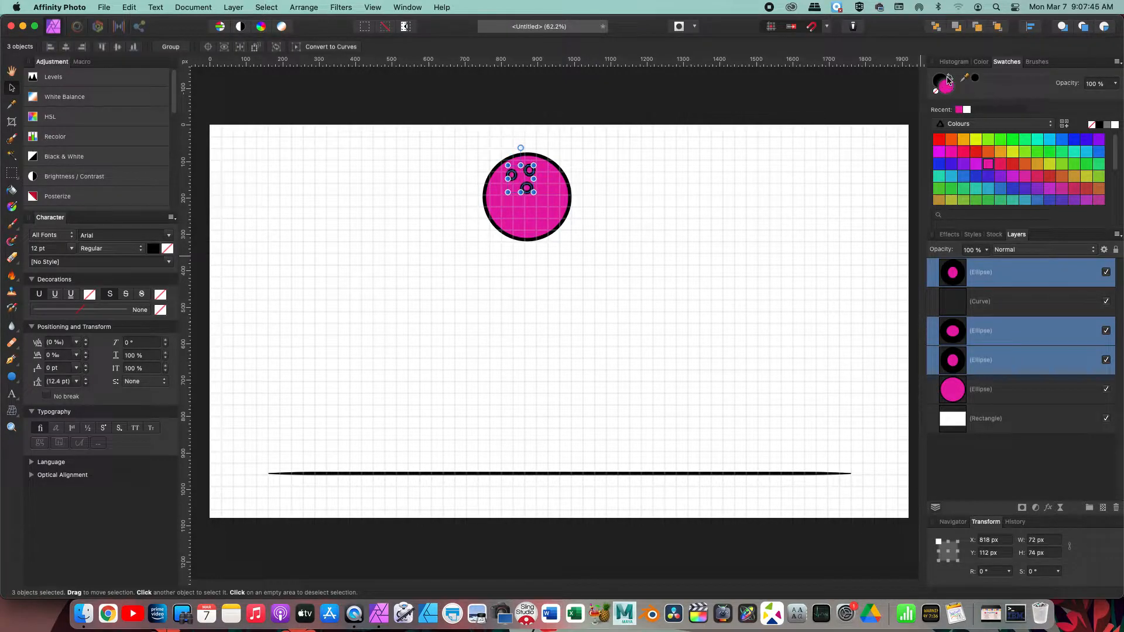
left_click(976, 78)
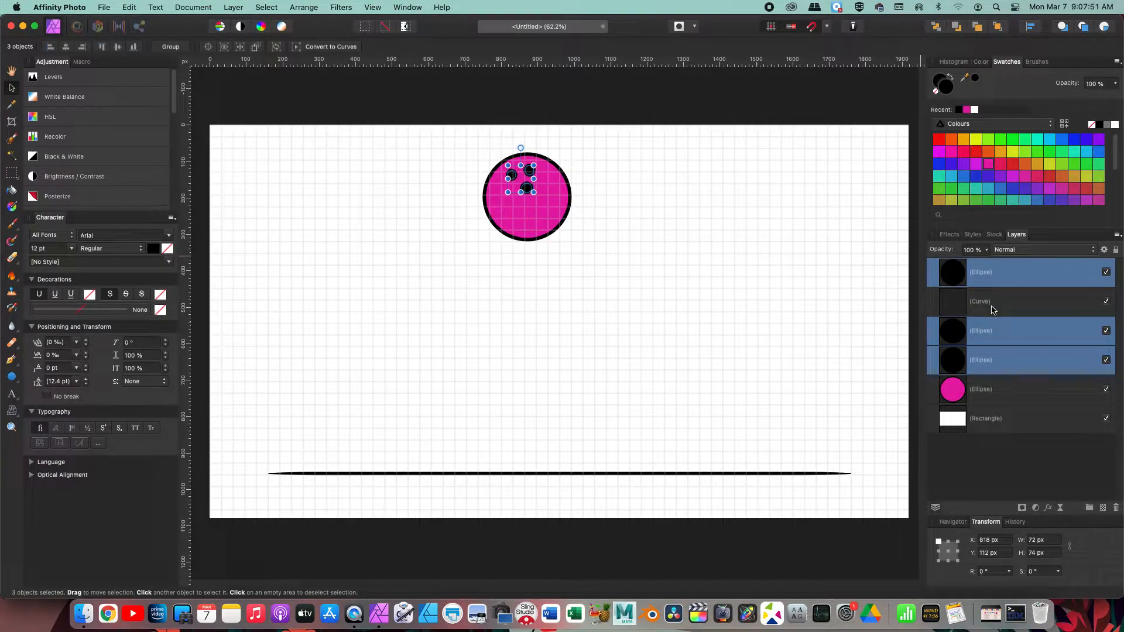
- Move the ground line's curve layer directly above the background rectangle and lock both layers
left_click_drag(995, 307, 954, 406)
left_click(986, 418)
left_click(977, 389)
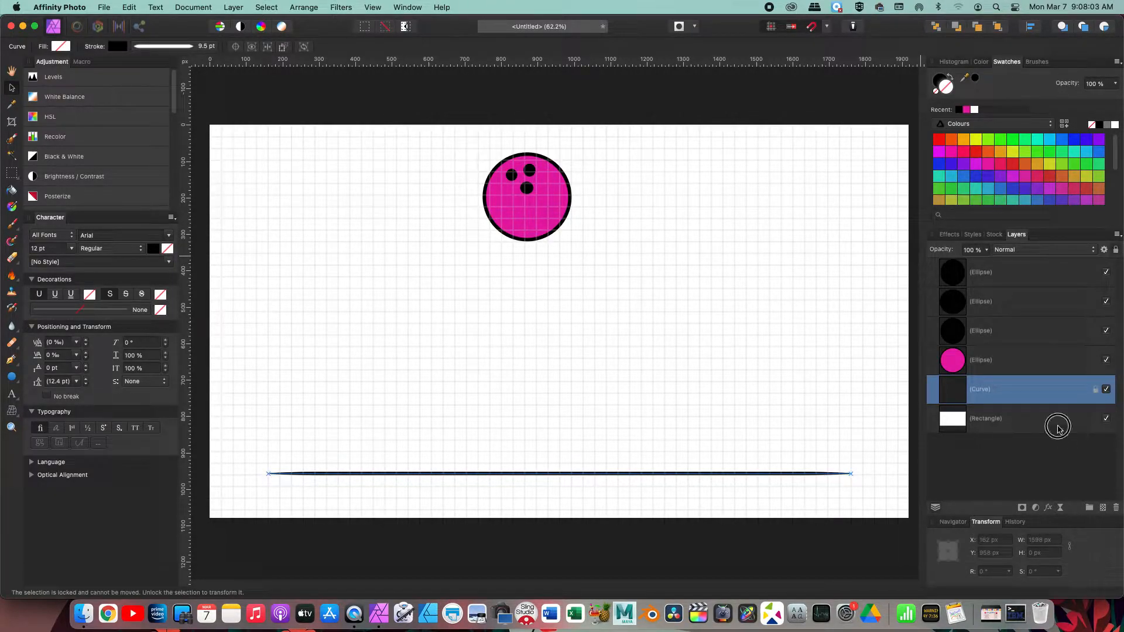
left_click(1116, 250)
left_click(1096, 419)
left_click(1054, 389)
left_click(1056, 422)
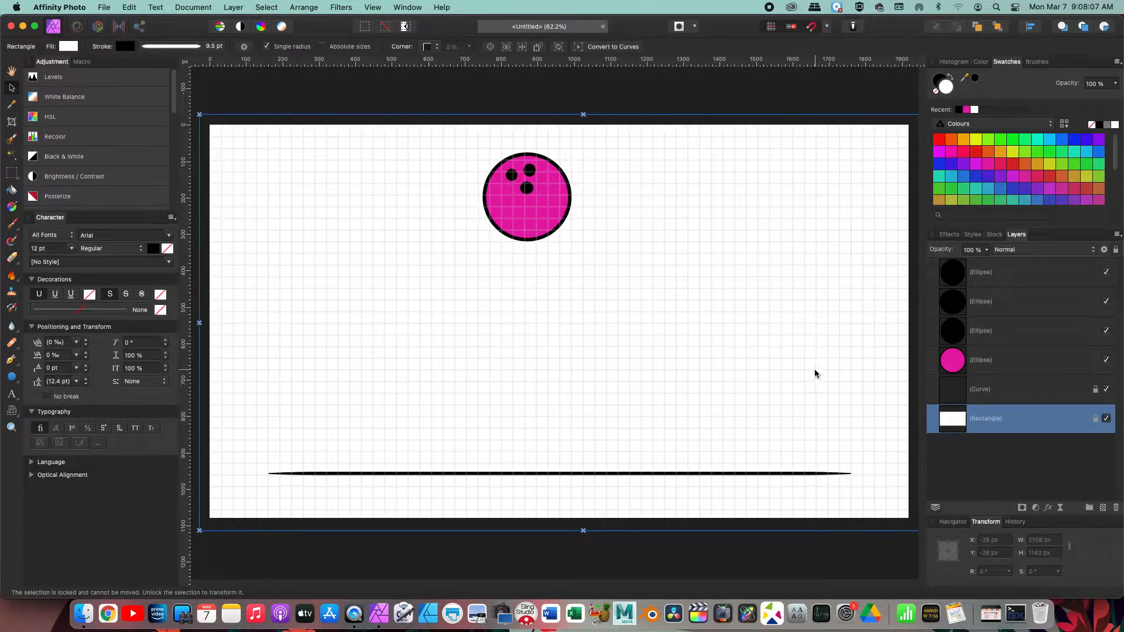
left_click_drag(1026, 411, 1015, 354)
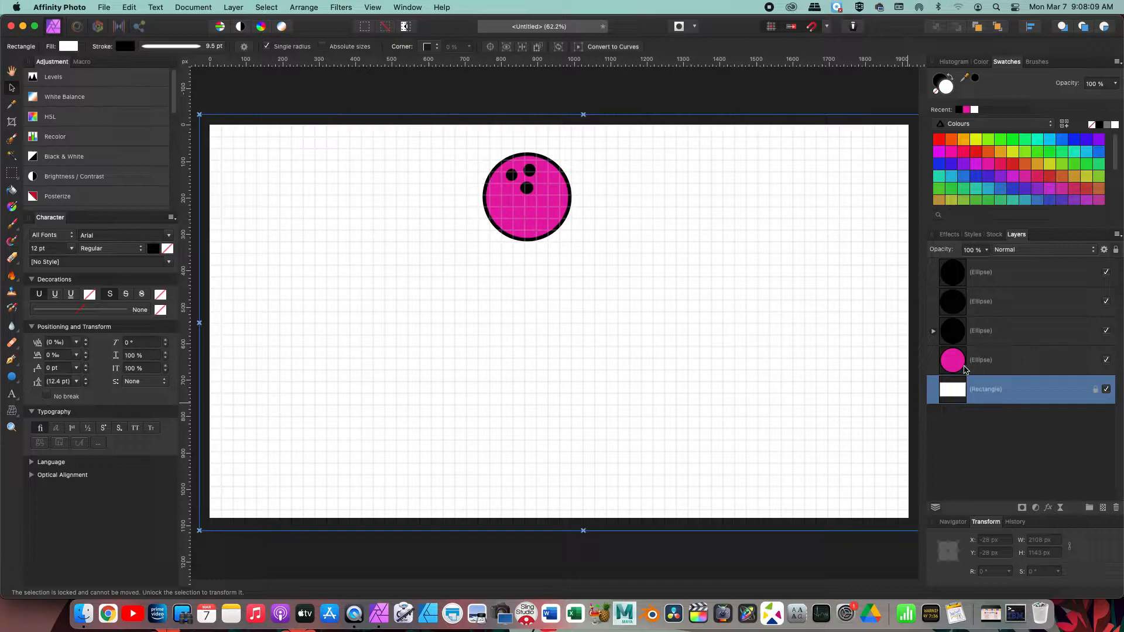
key("super+z")
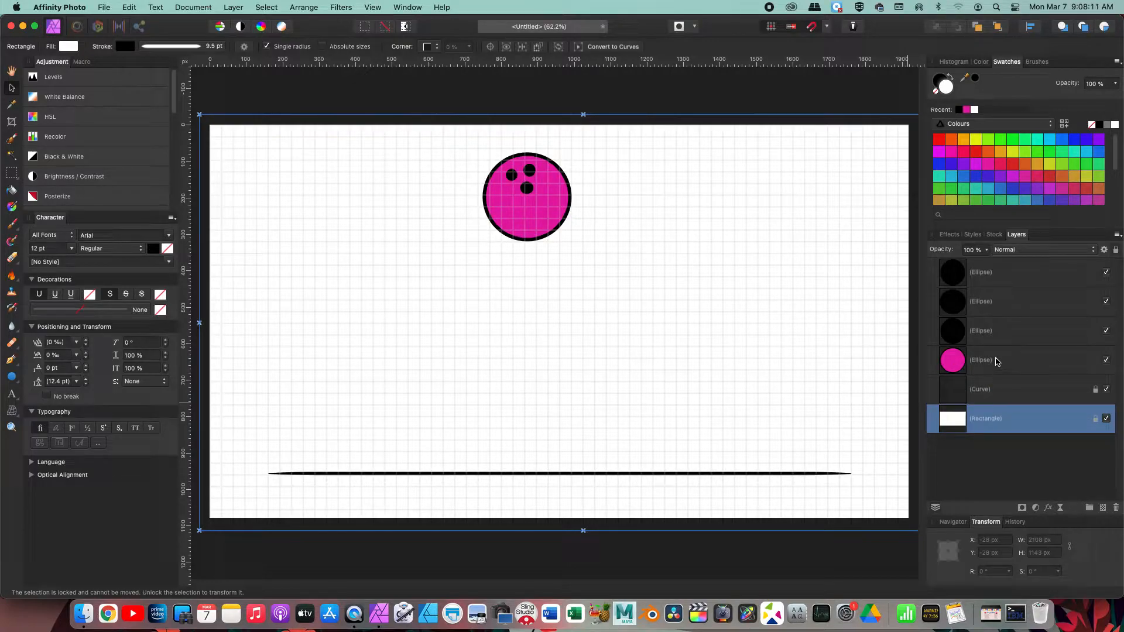
- Group the magenta circle with its three finger-hole ellipses
left_click(998, 361)
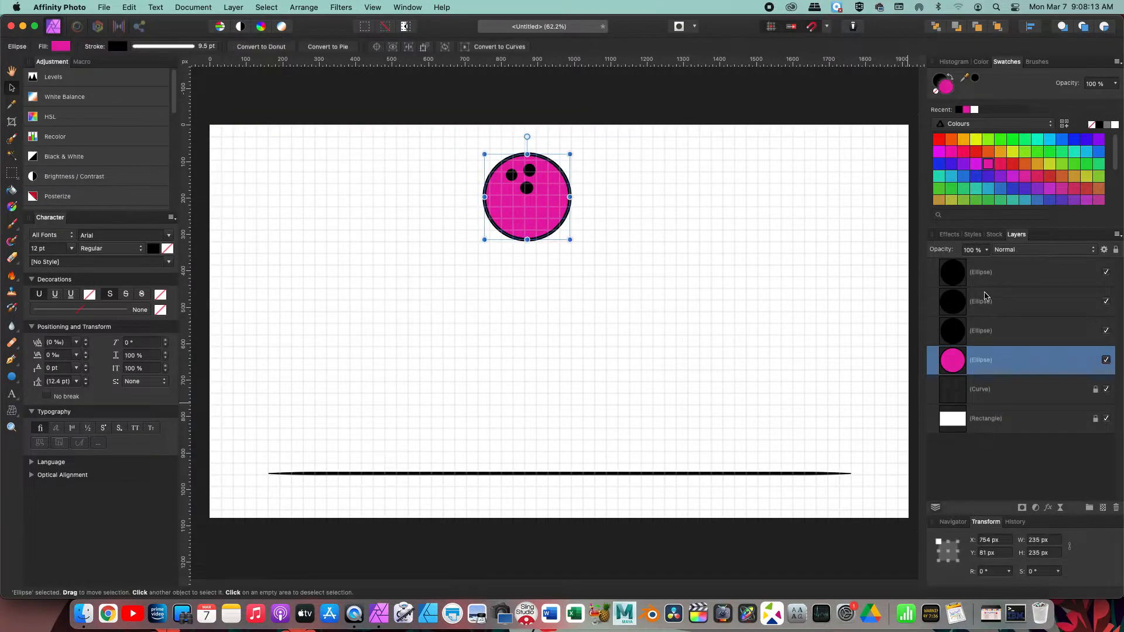
left_click(999, 279, "shift")
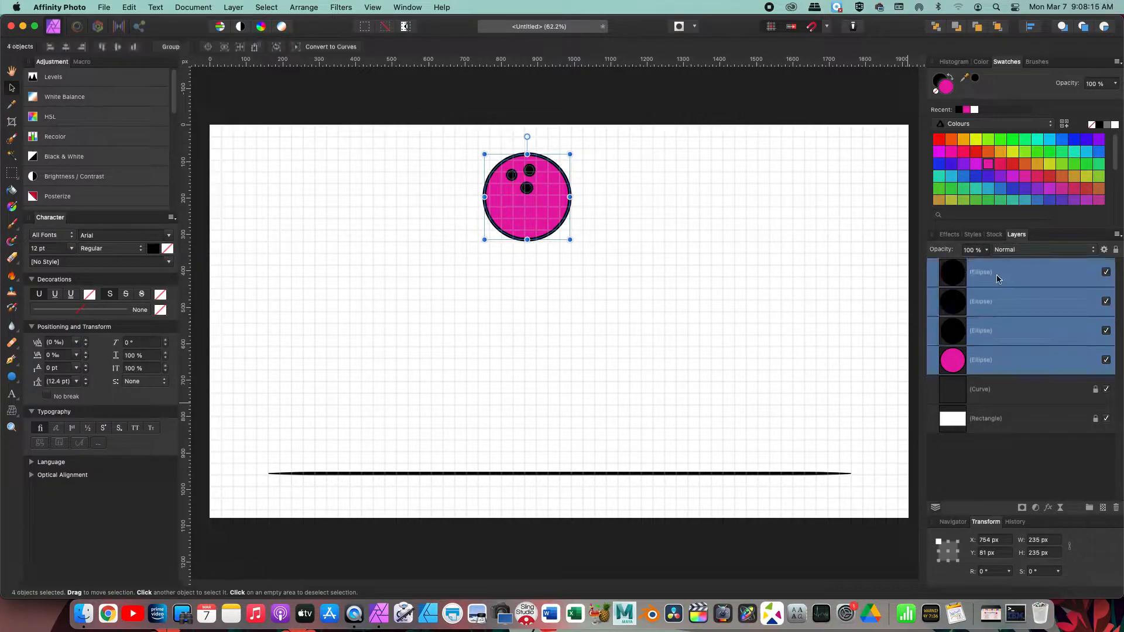
key("super+g")
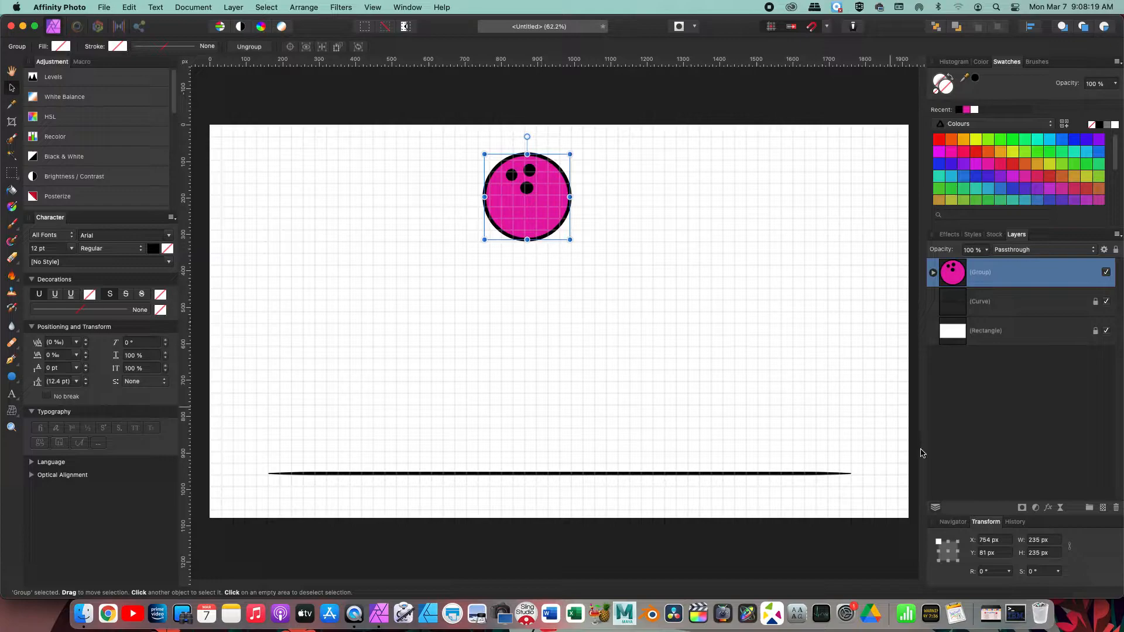
left_click(1058, 540)
left_click(373, 7)
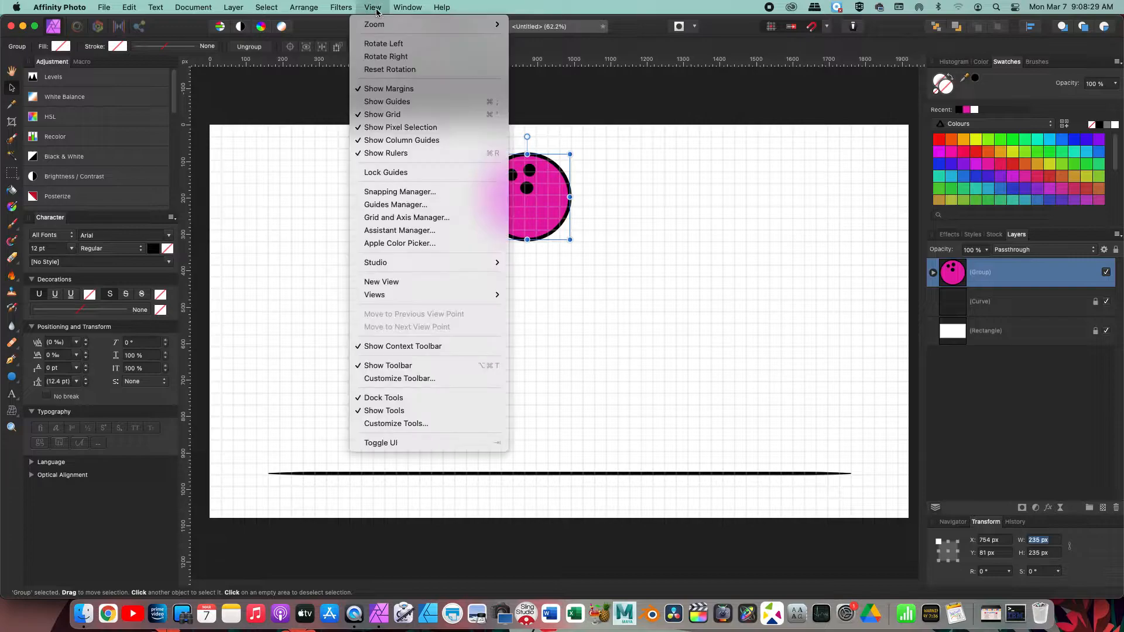
mouse_move(486, 262)
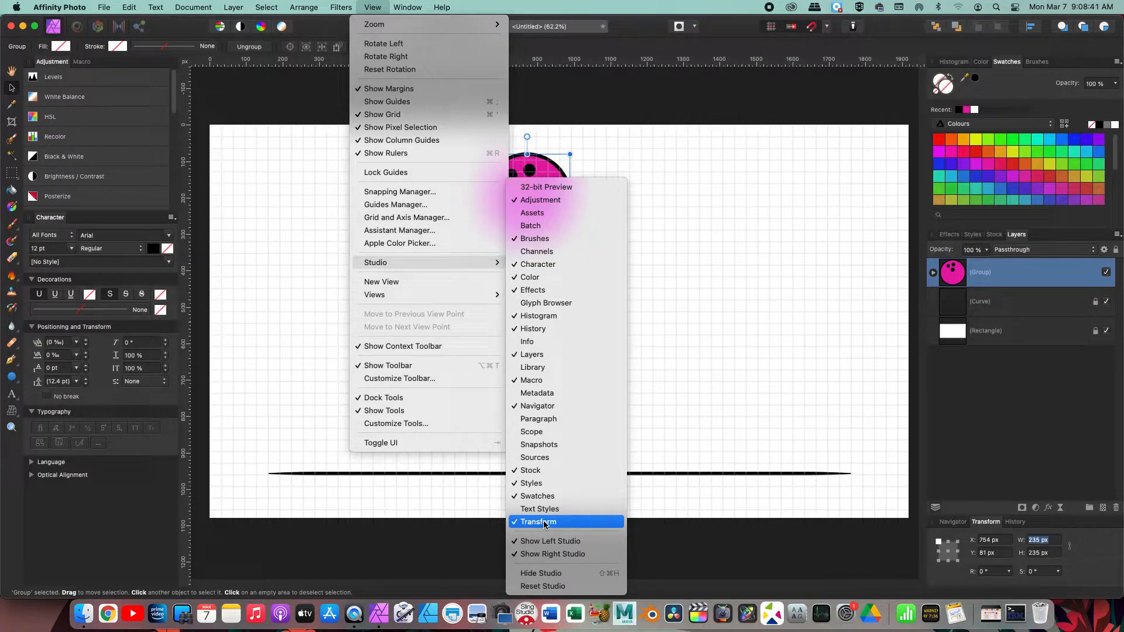
left_click(988, 452)
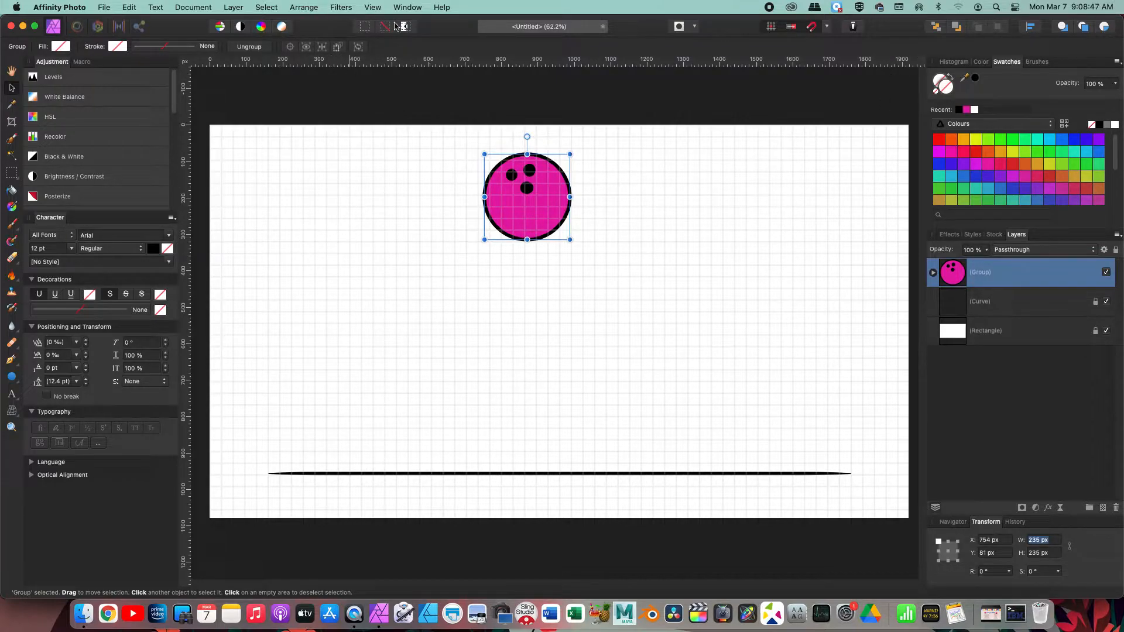
left_click(369, 6)
mouse_move(440, 263)
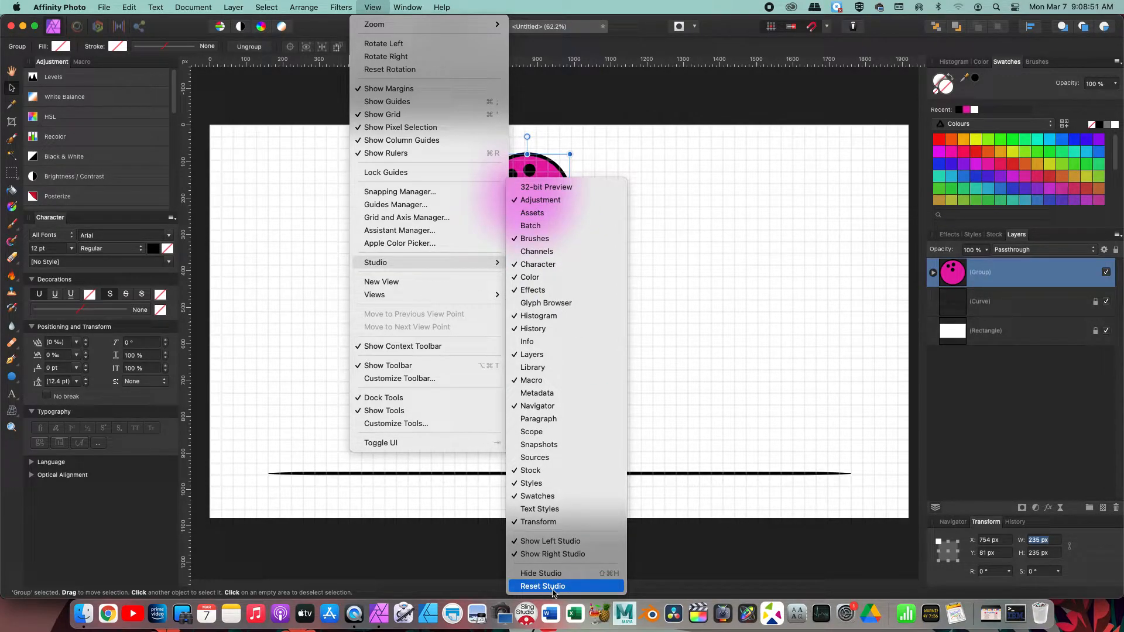
left_click(958, 421)
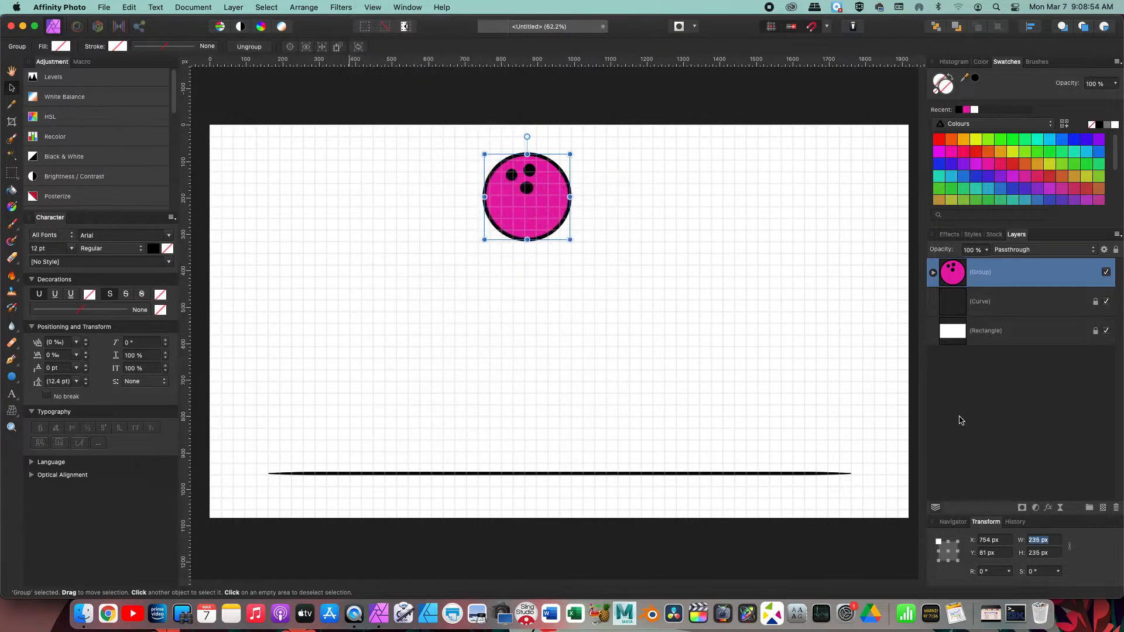
- Resize the bowling ball group to 200 px wide and 200 px high with its aspect ratio locked
left_click(1054, 554)
key("shift+Tab")
type("200")
left_click(1008, 554)
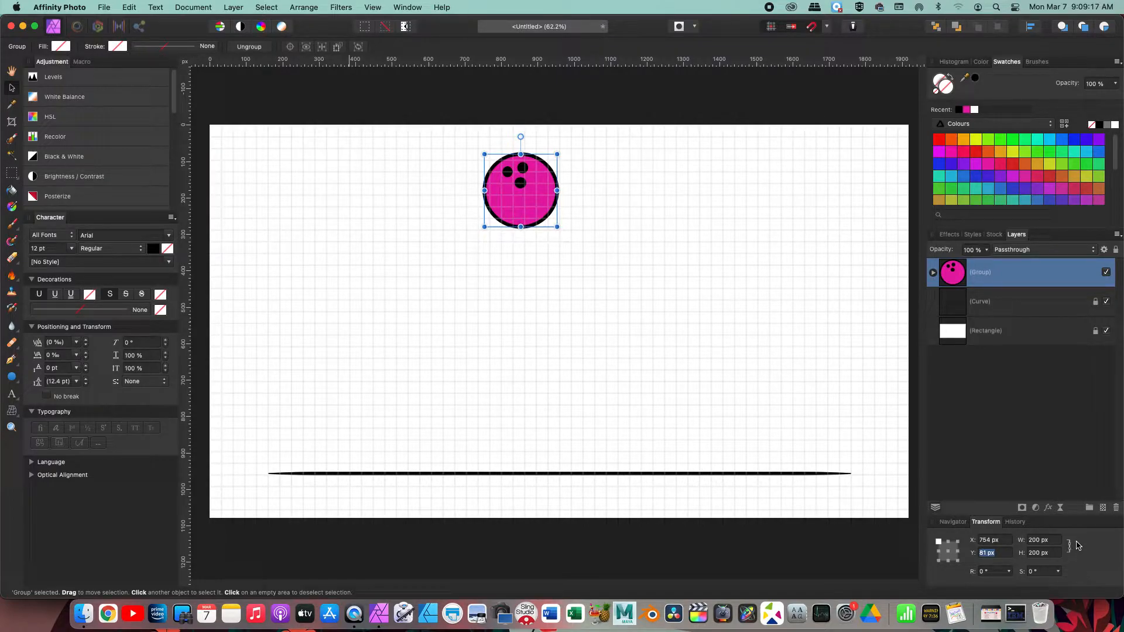
left_click(1059, 542)
- Move the ball group just above the canvas's upper edge, to about X 860 px, Y -205 px
left_click(528, 200)
left_click_drag(529, 200, 574, 102)
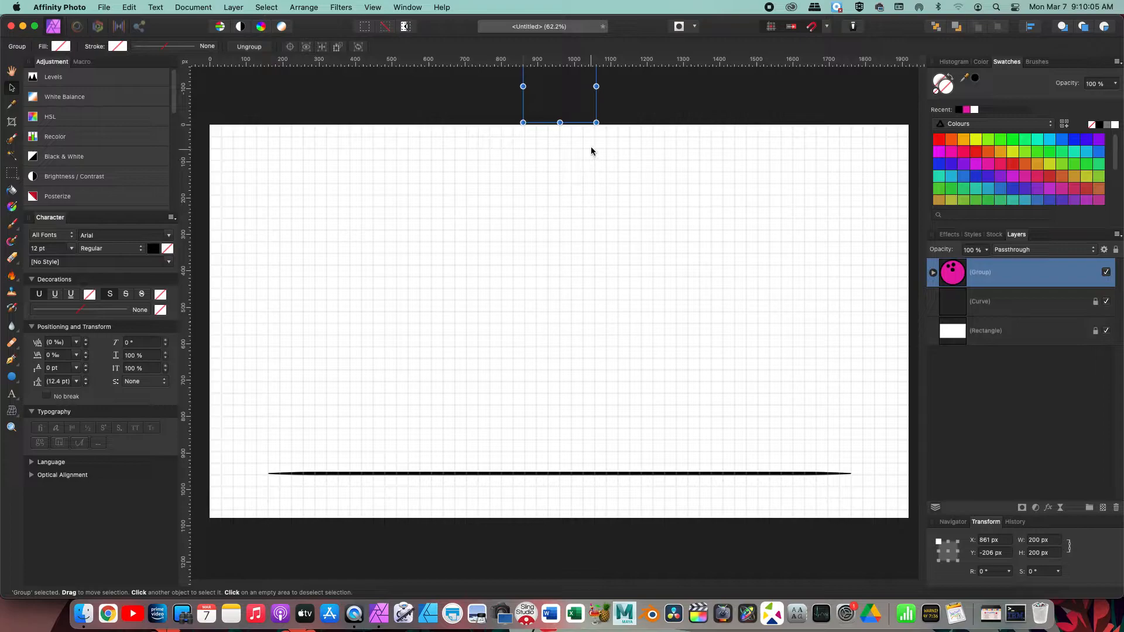
left_click_drag(587, 108, 587, 109)
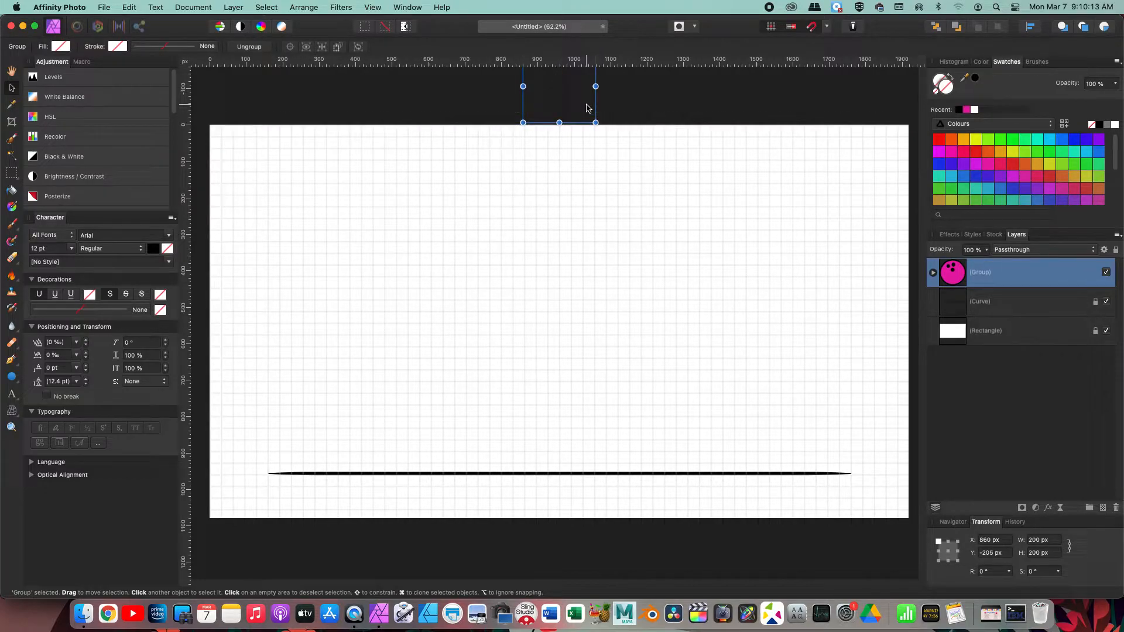
- Duplicate the ball group and nudge the copy straight down to about Y -169 px
key("super+j")
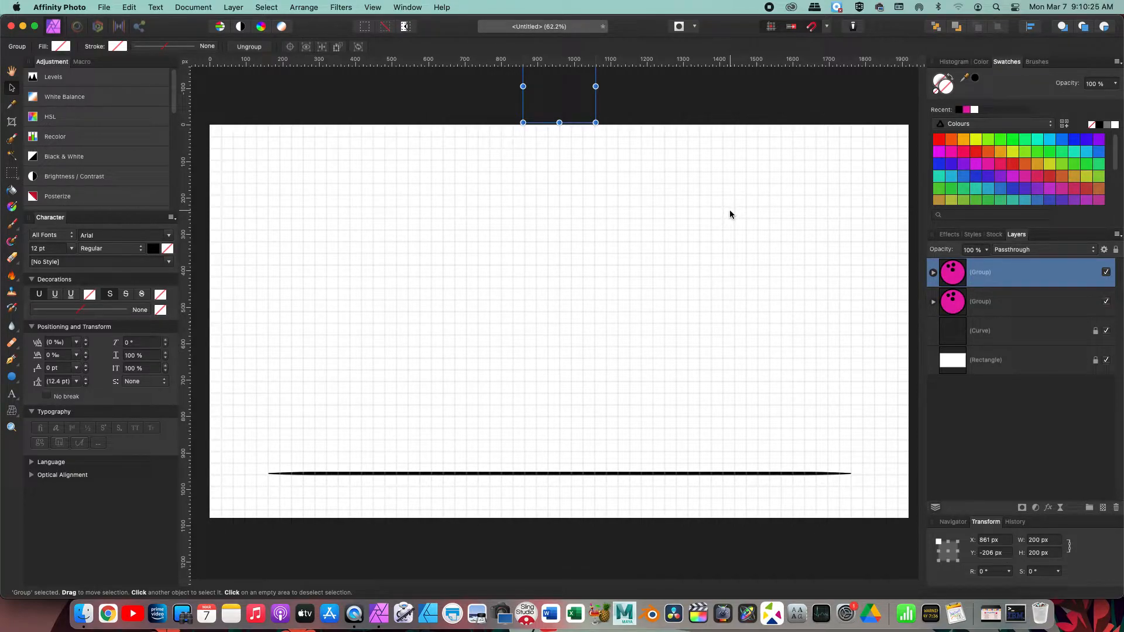
key("shift+Down")
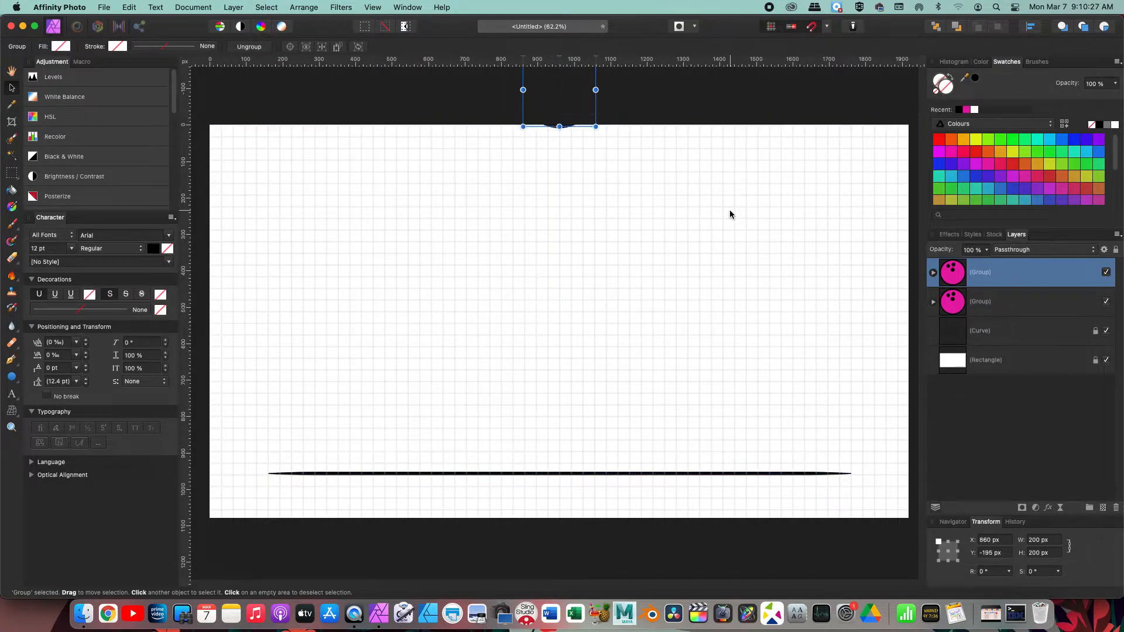
key("shift+Down")
key("shift+Down")
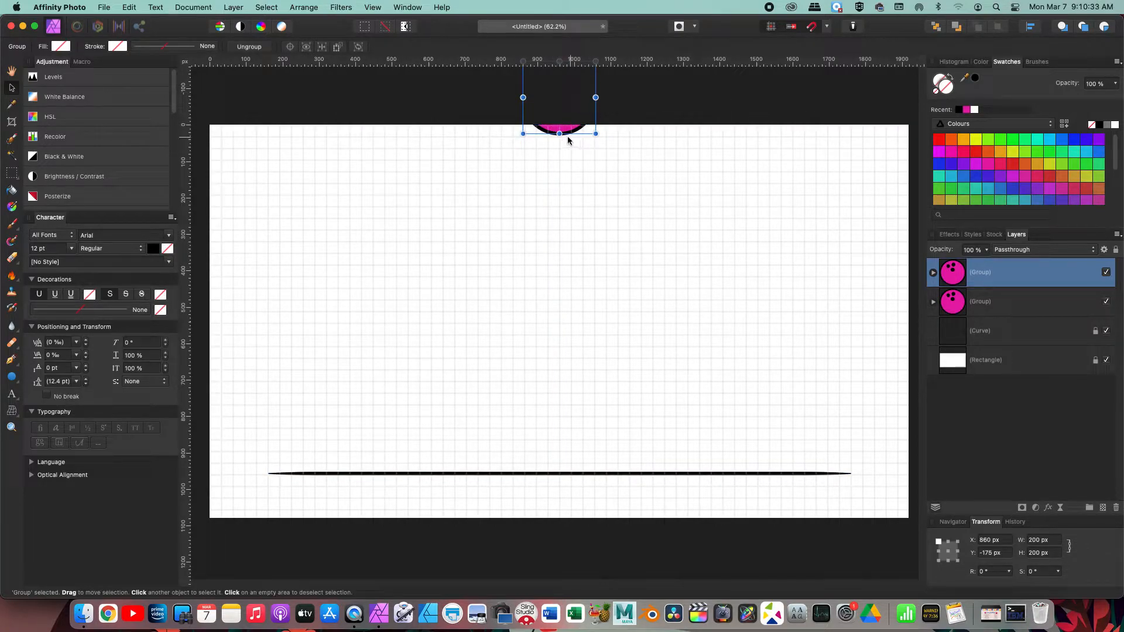
key("Down")
key("Down")
key("Down")
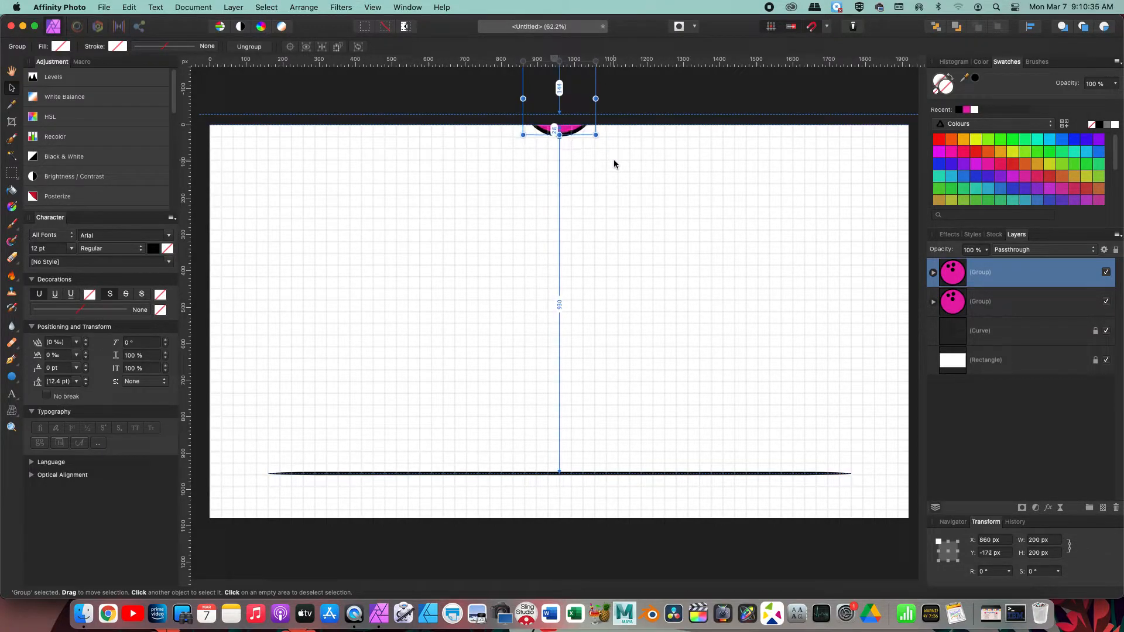
key("Down")
key("Down")
key("Down")
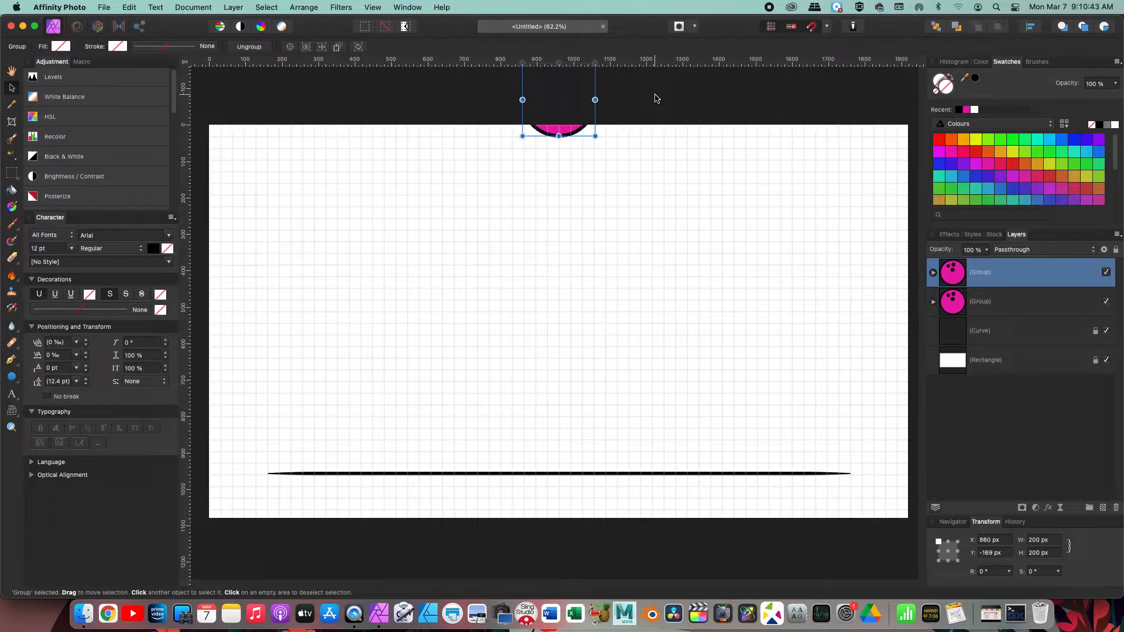
- Duplicate the ball, move the copy down to Y -136 px, and repeat the offset duplication until the last ball rests on the ground line
key("super+j")
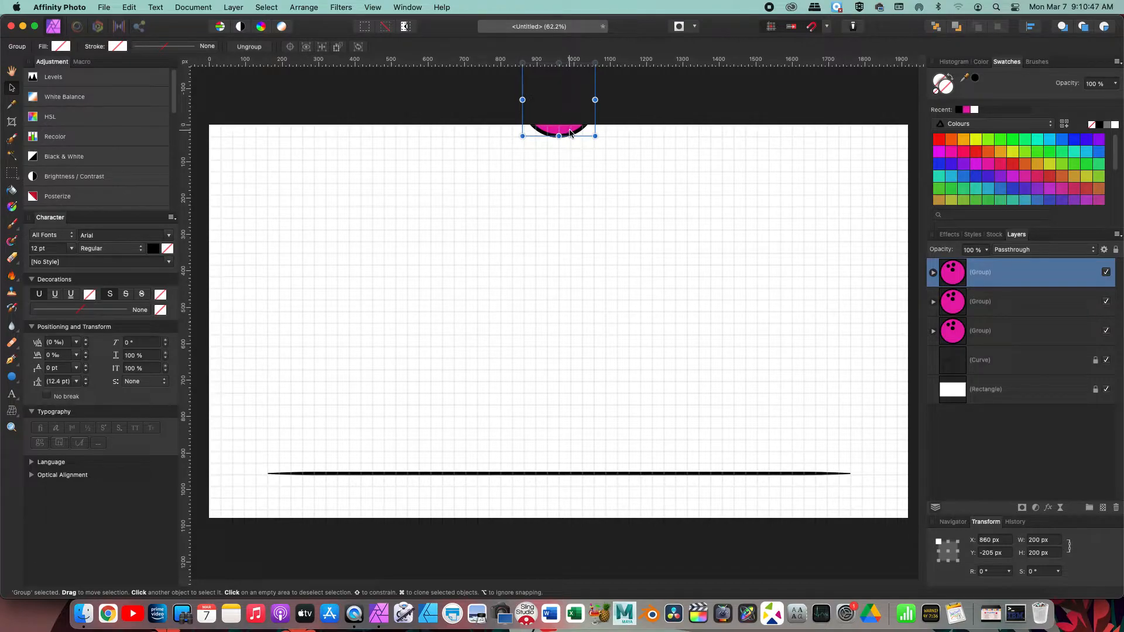
left_click_drag(569, 131, 571, 143)
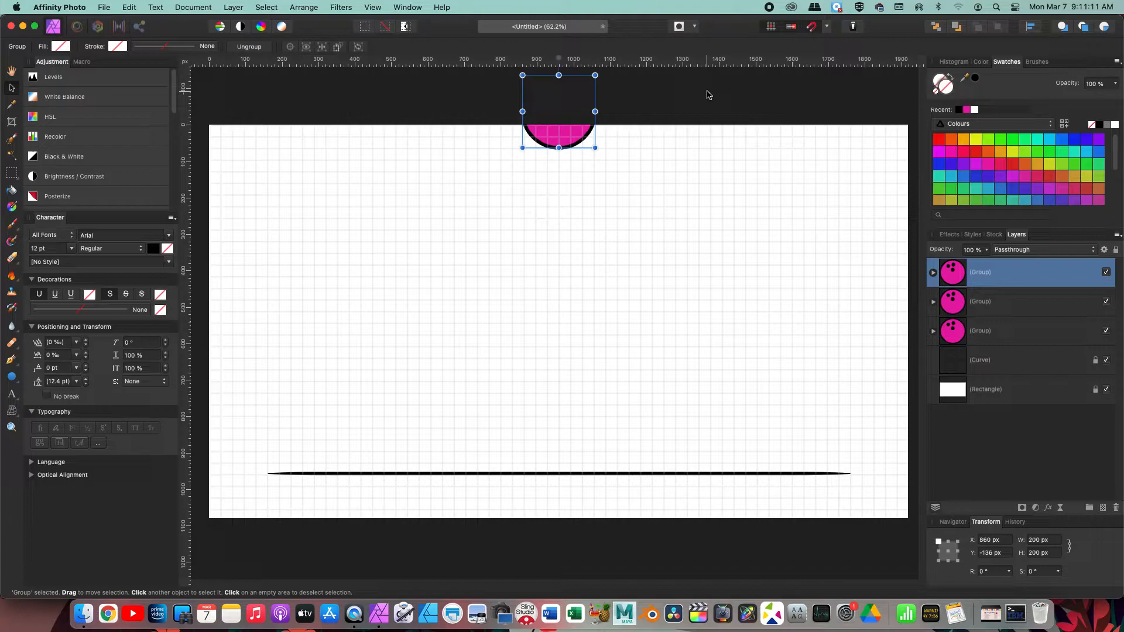
key("super+j")
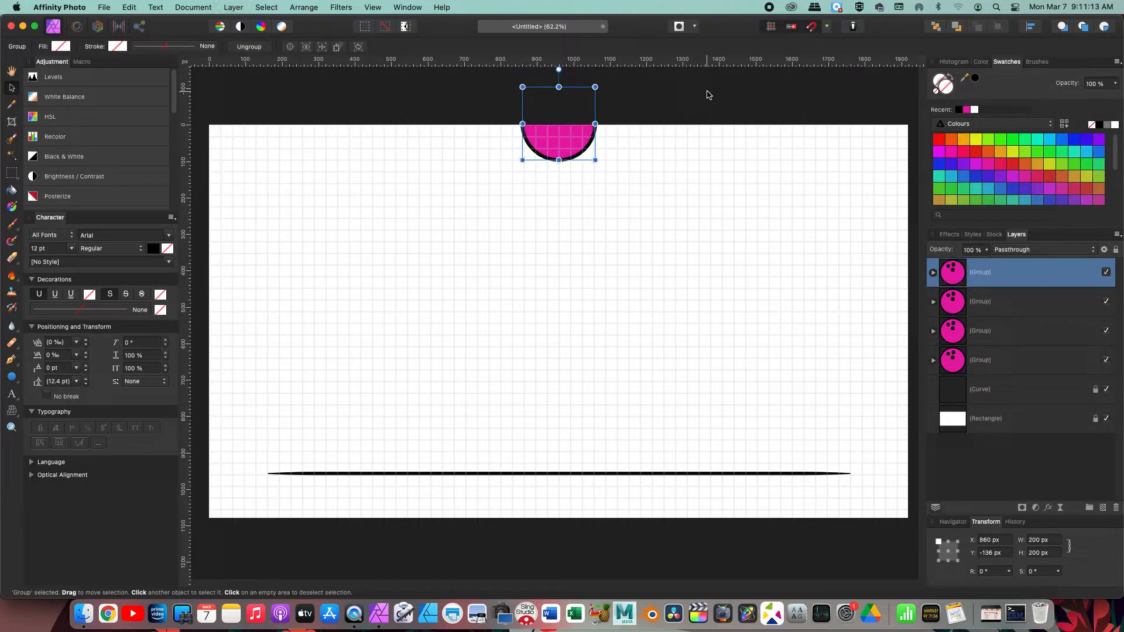
key("super+j")
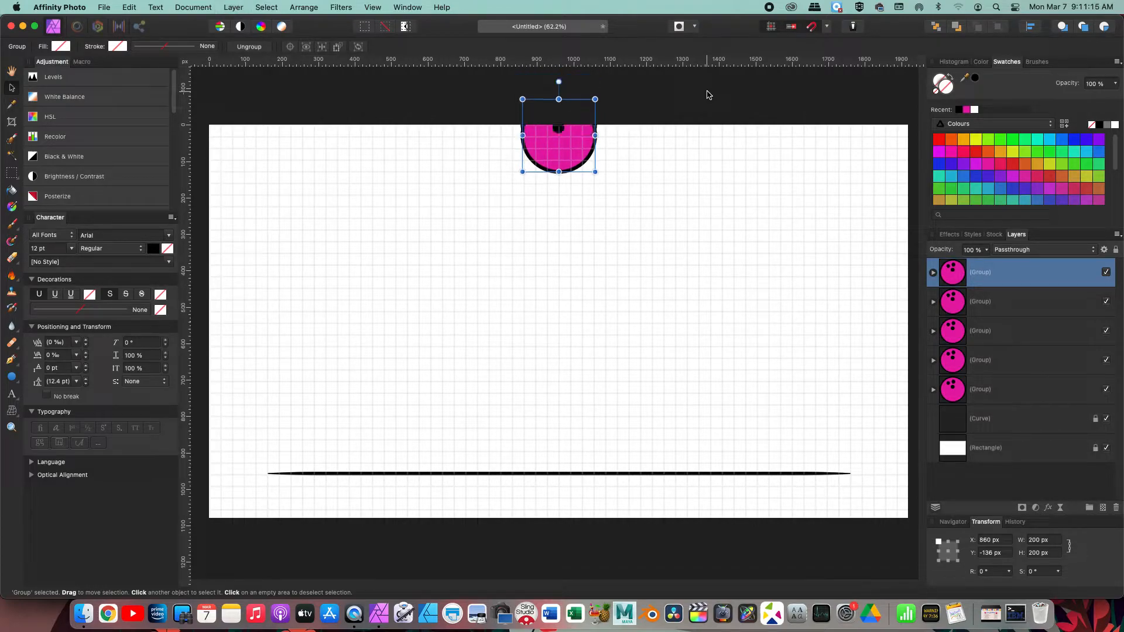
key("super+j")
key("super+j")
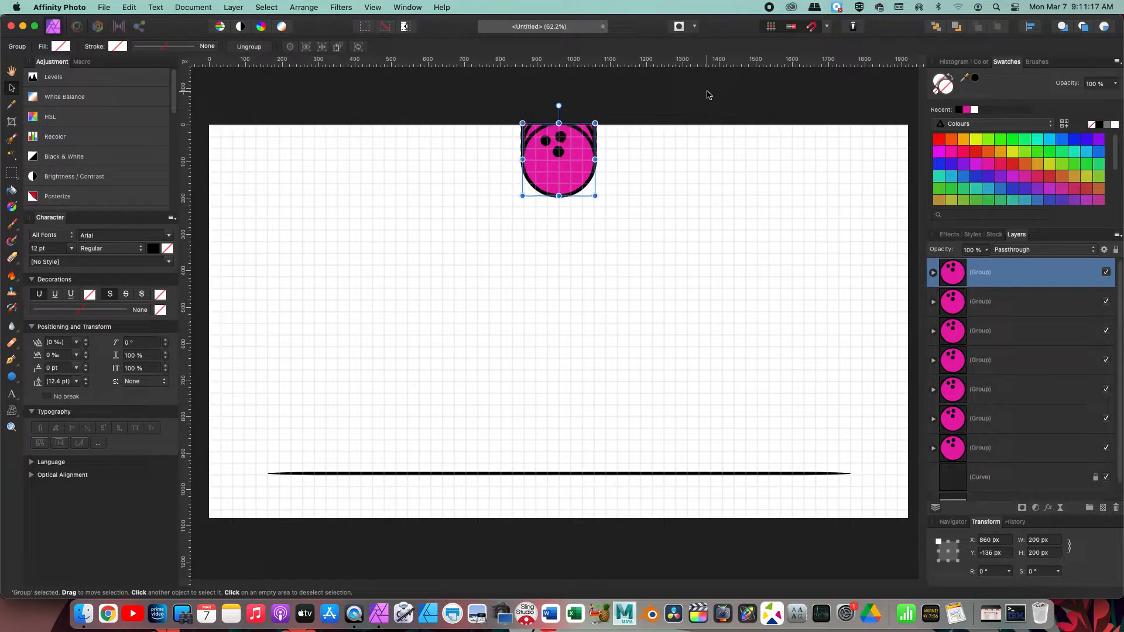
key("super+j")
key("super+j")
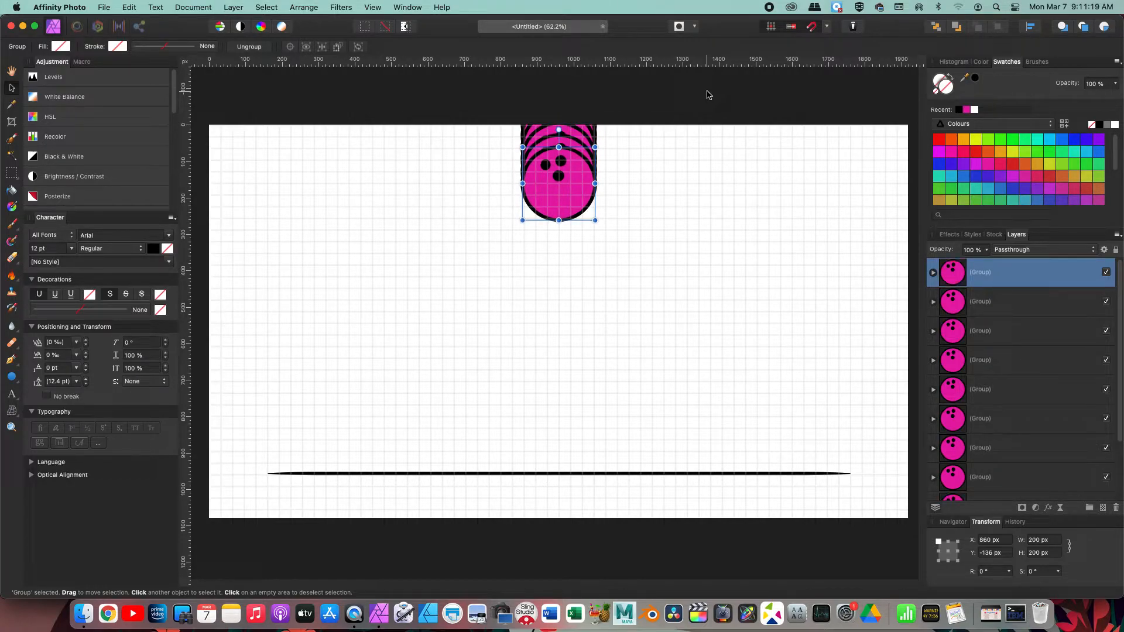
key("super+j")
key("super+j")
key("super+j")
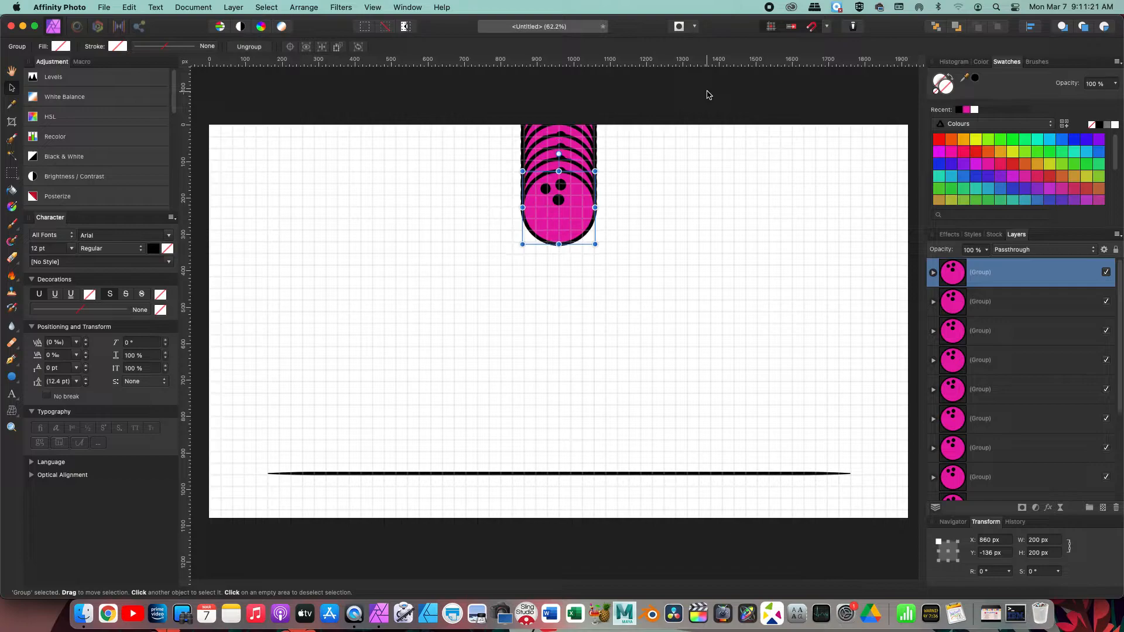
key("super+j")
key("super+j")
key("super+j")
key("super+j")
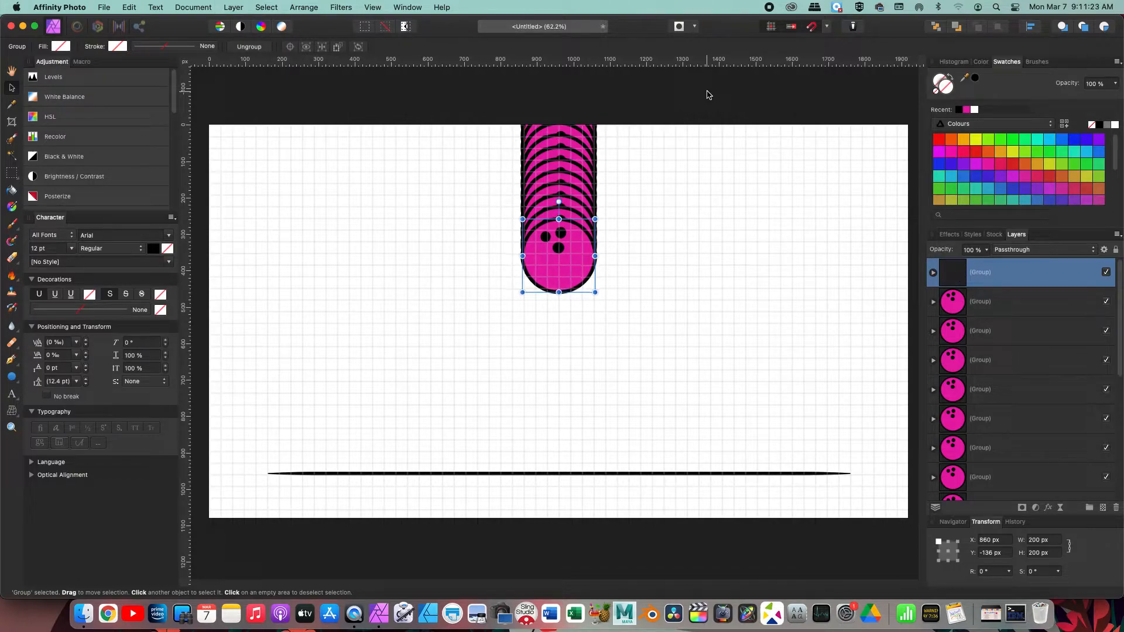
key("super+j")
key("super+j")
key("super+j")
key("super+j")
key("super+j")
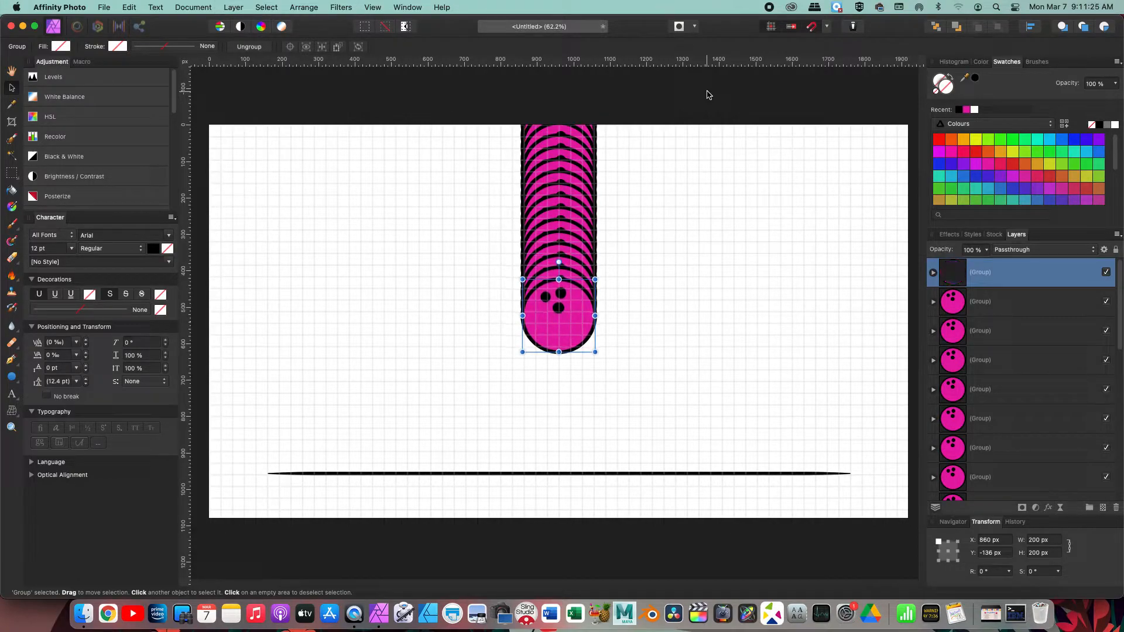
key("super+j")
key("super+j")
key("super+j")
key("super+j")
key("super+j")
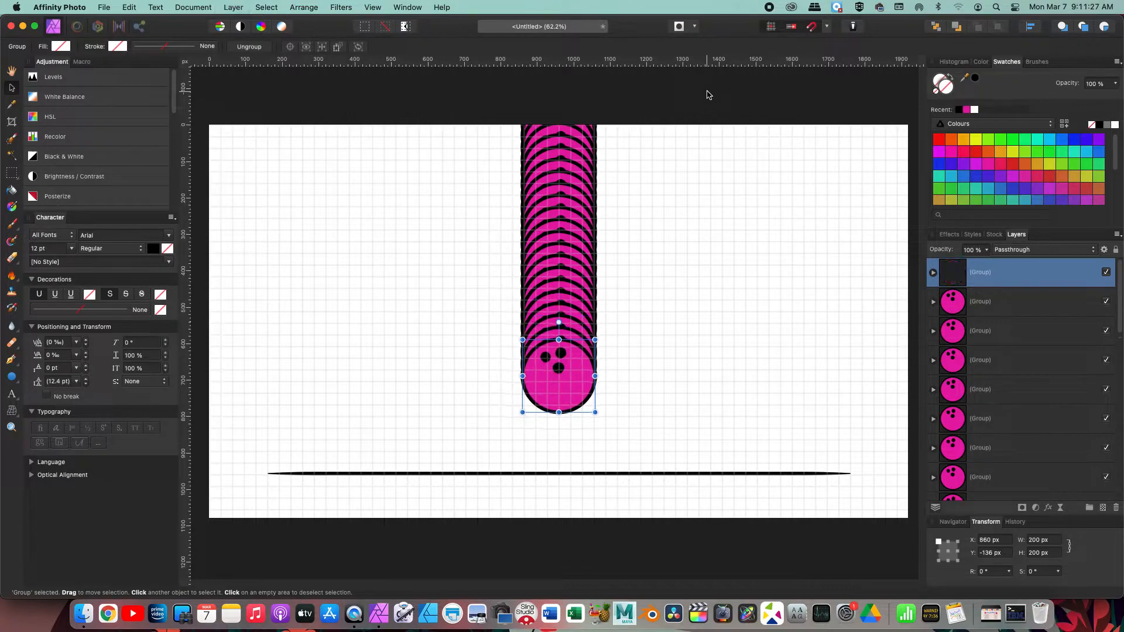
key("super+j")
key("super+j")
key("super+j")
key("super+j")
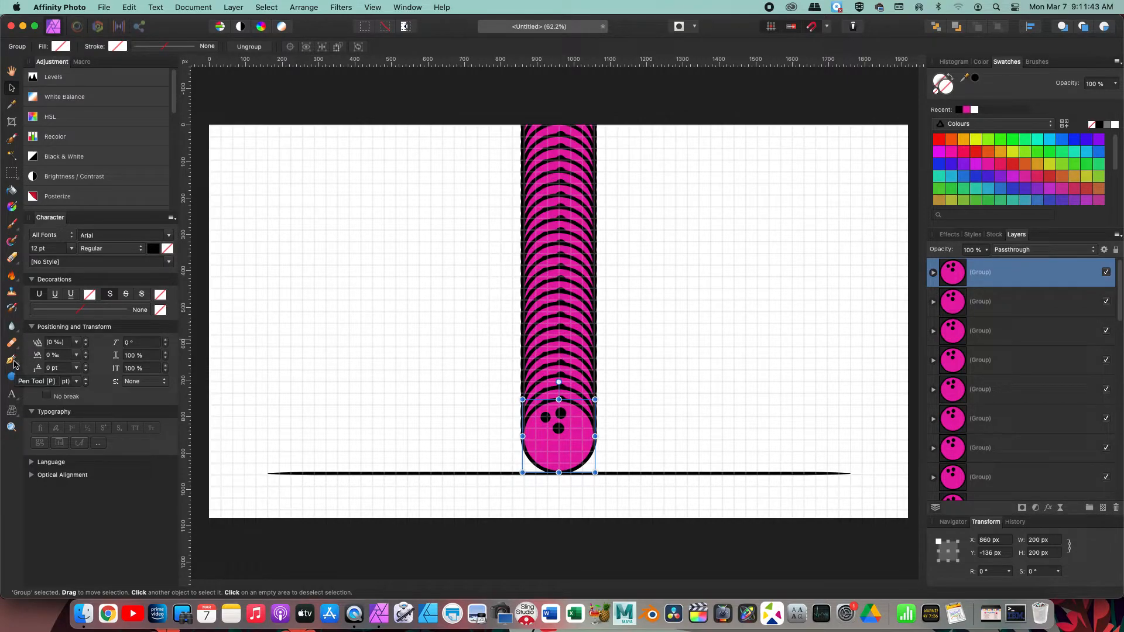
left_click(11, 223)
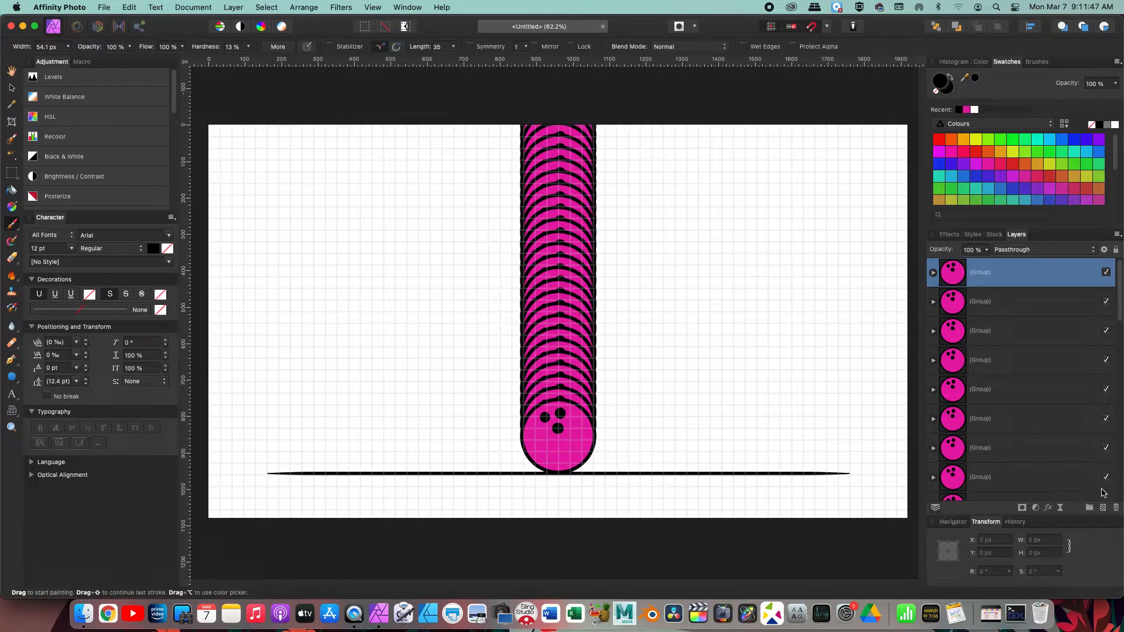
left_click(1104, 509)
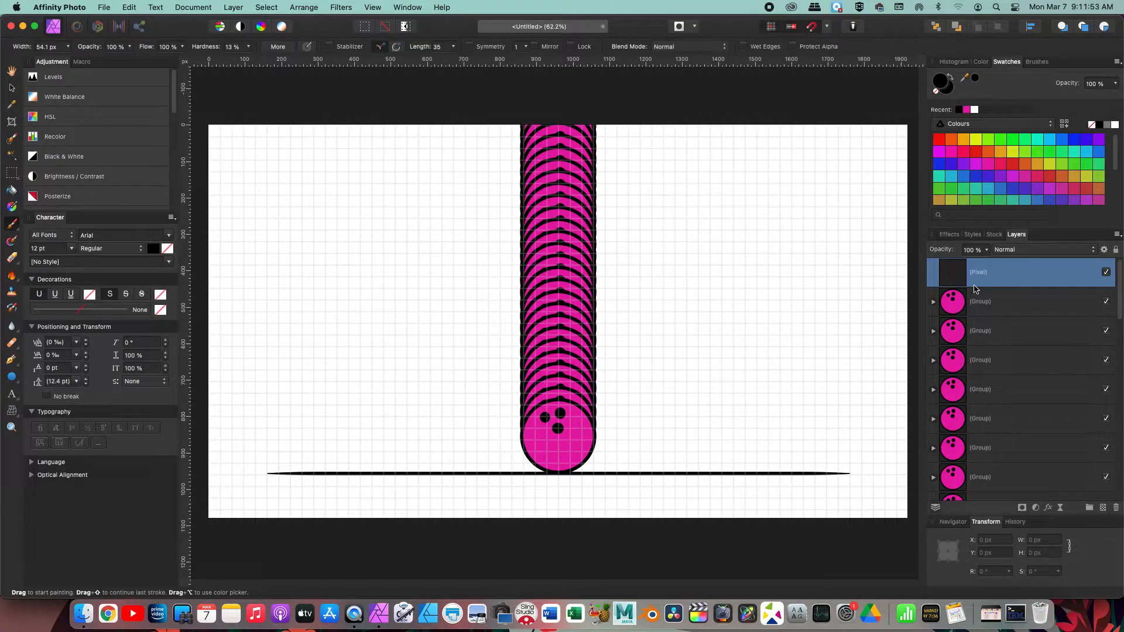
left_click(1117, 508)
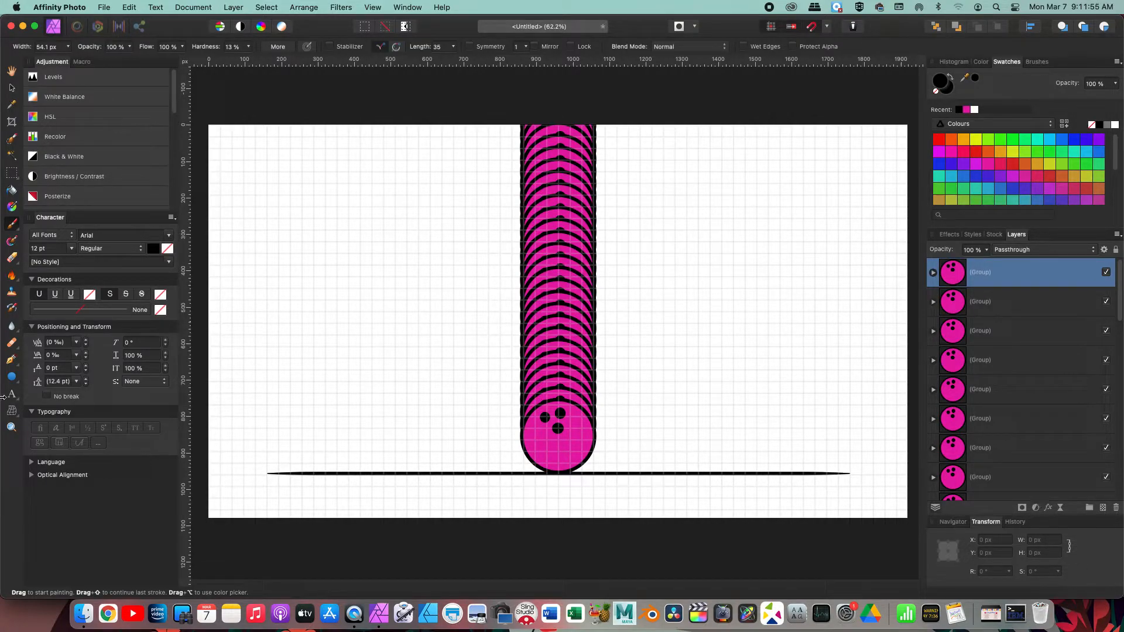
- Draw three separate straight impact lines with the Pen tool fanning out left of the lowest ball, about 101 x 104 px overall
left_click(15, 361)
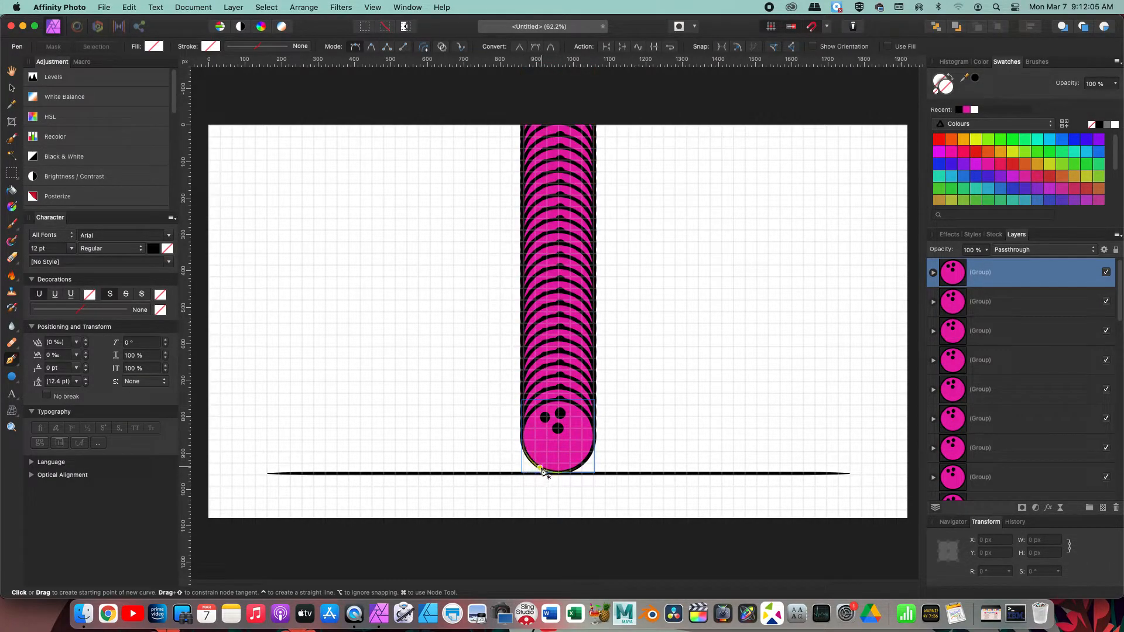
left_click(522, 464)
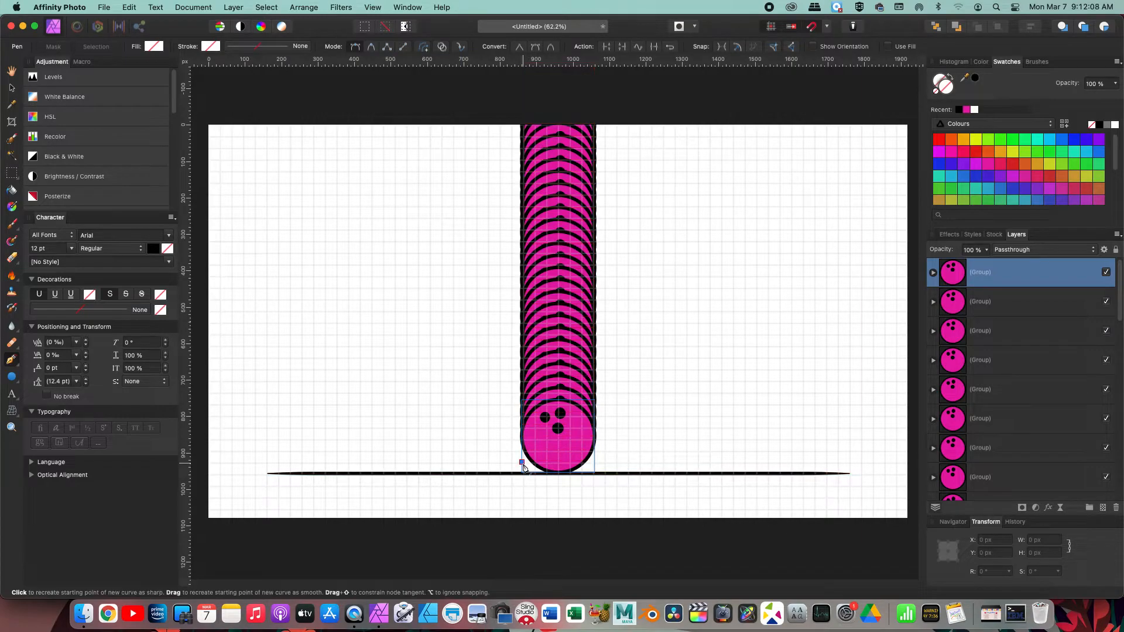
left_click(487, 438)
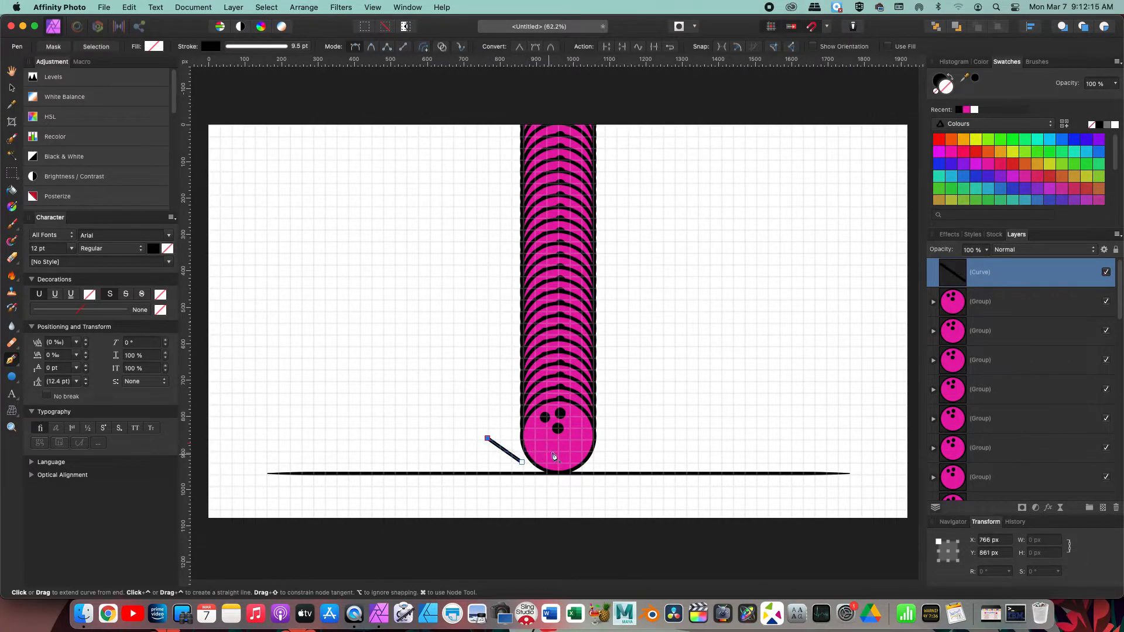
left_click(403, 46)
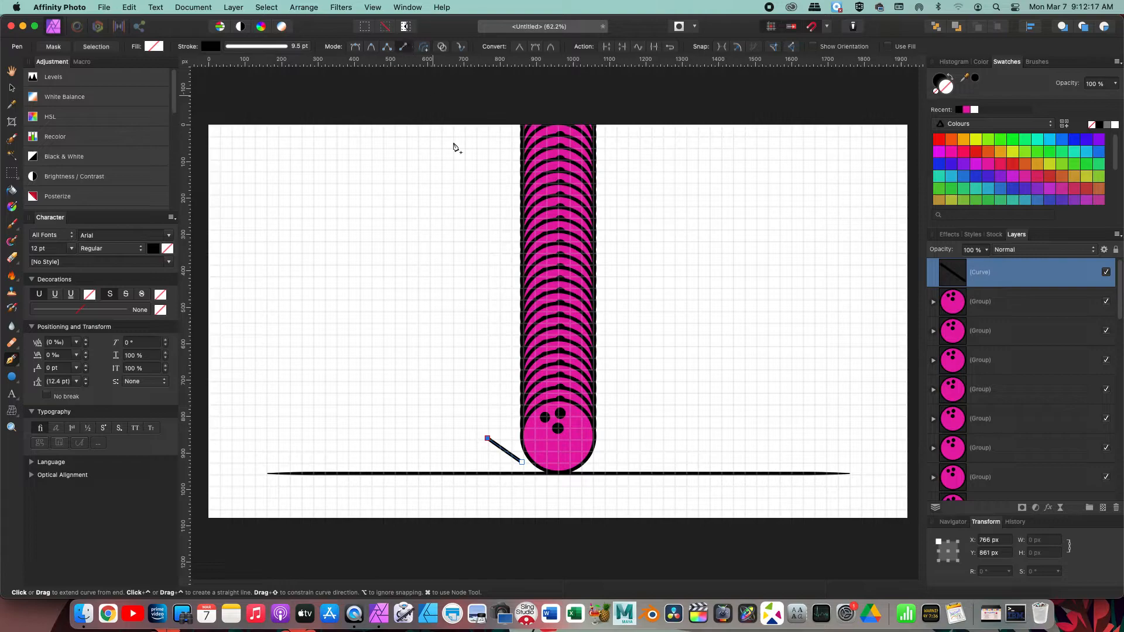
left_click(525, 466)
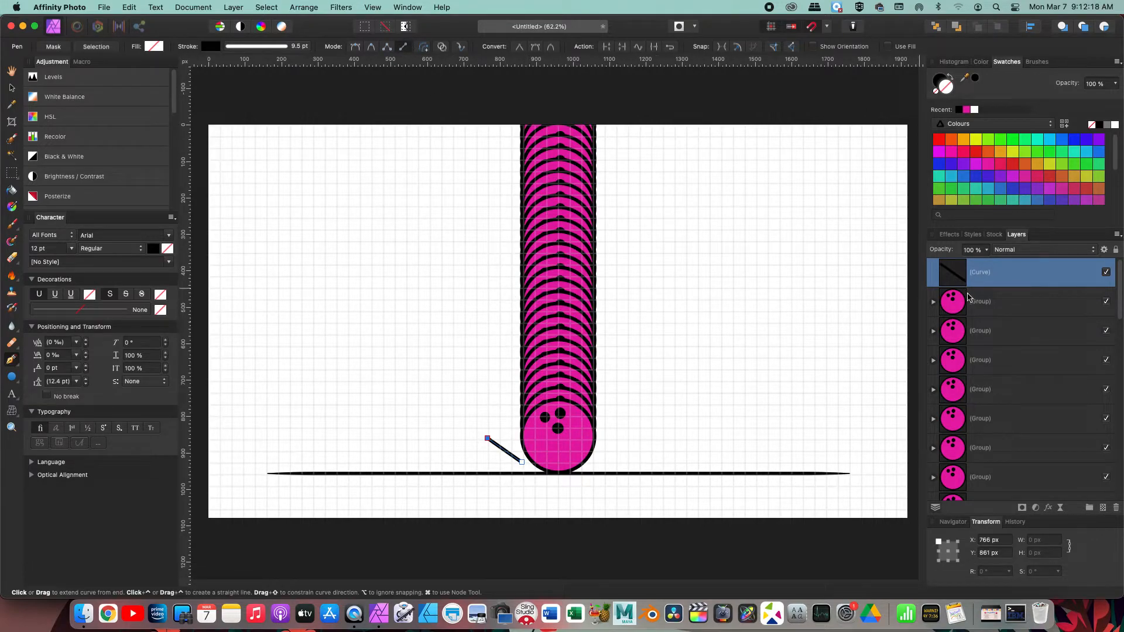
left_click(514, 449)
left_click(500, 424)
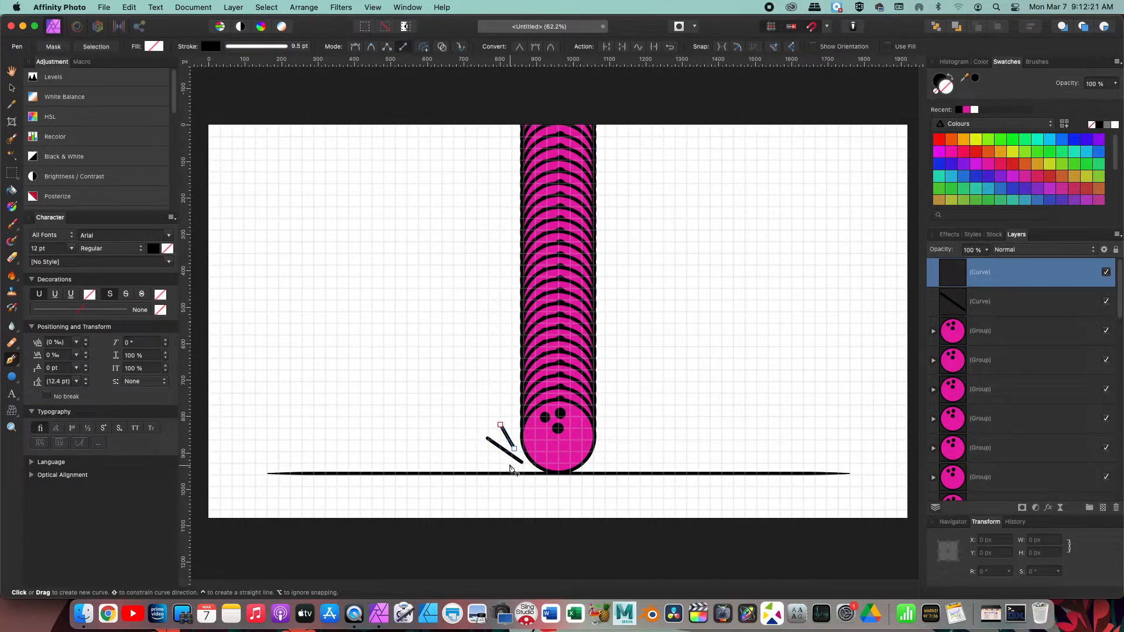
left_click(507, 458)
left_click(485, 455)
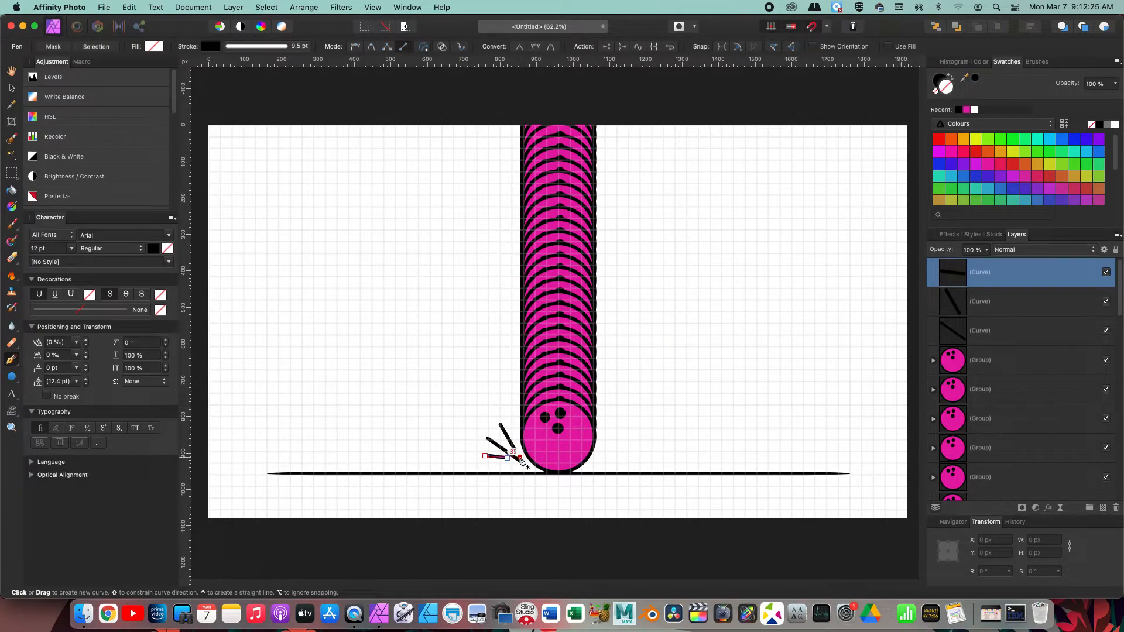
- Duplicate the three impact lines together
left_click(1002, 340, "shift")
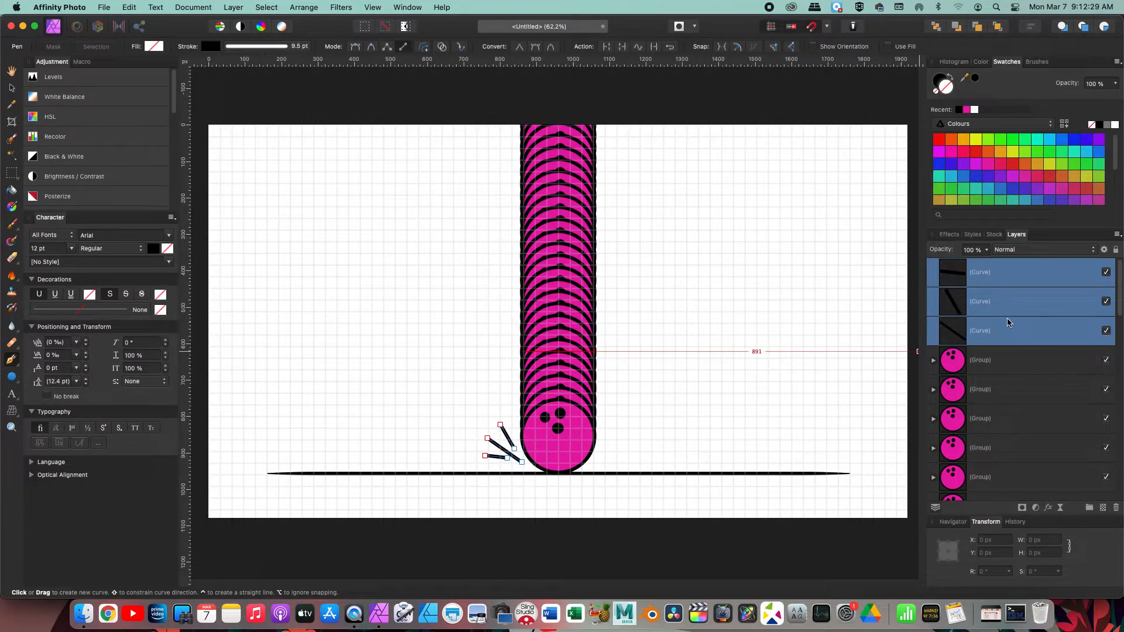
left_click(1000, 273)
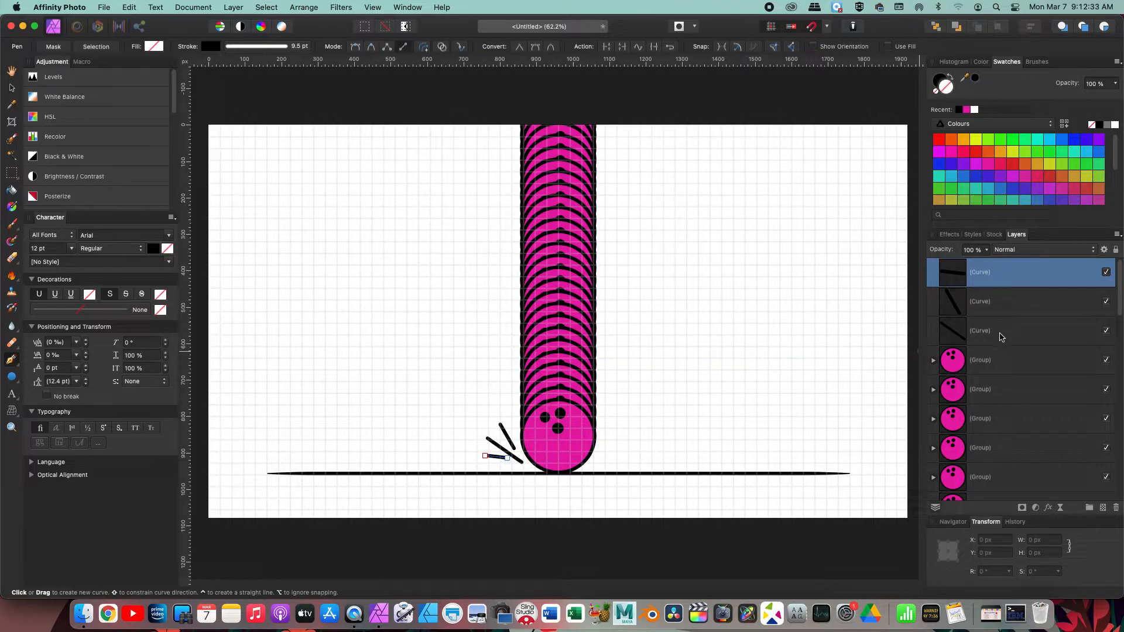
left_click(1008, 336, "shift")
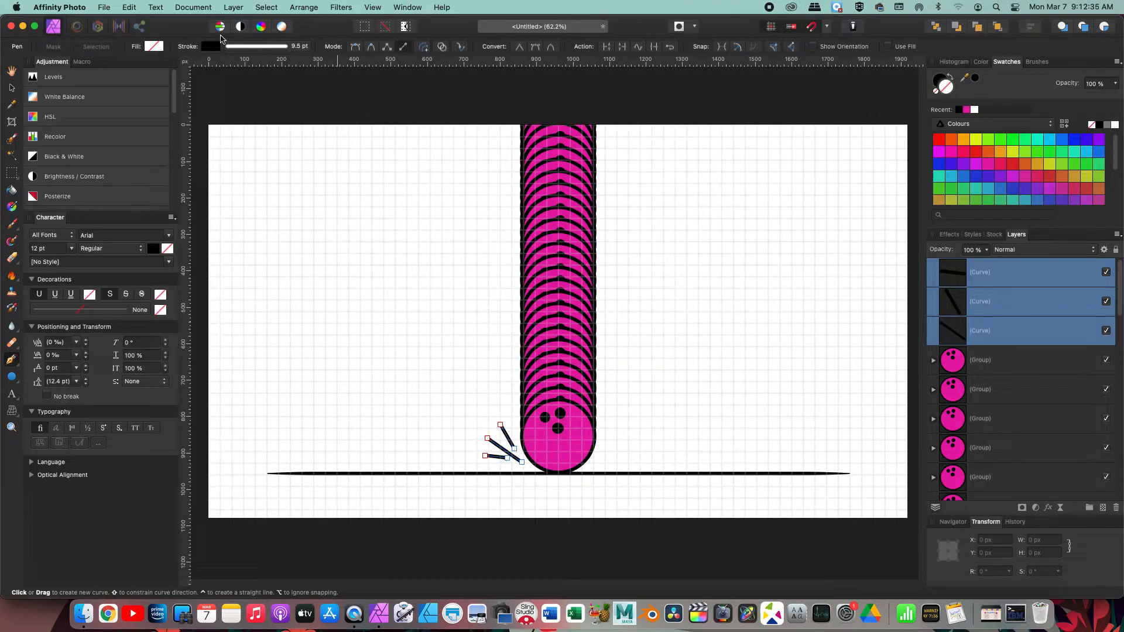
left_click(106, 8)
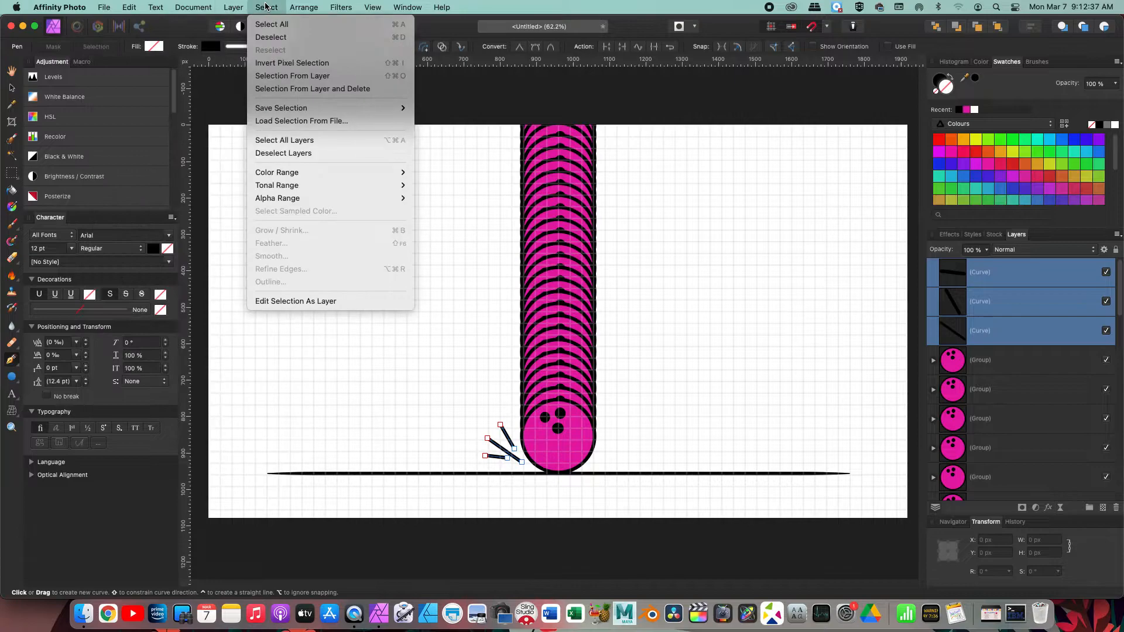
mouse_move(234, 8)
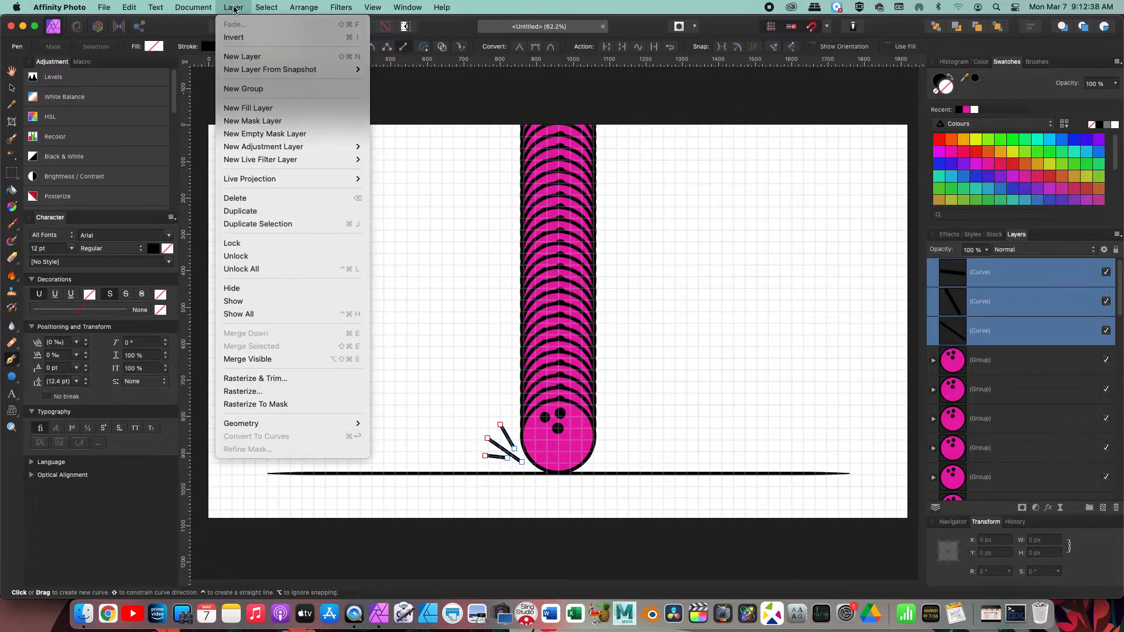
left_click(256, 212)
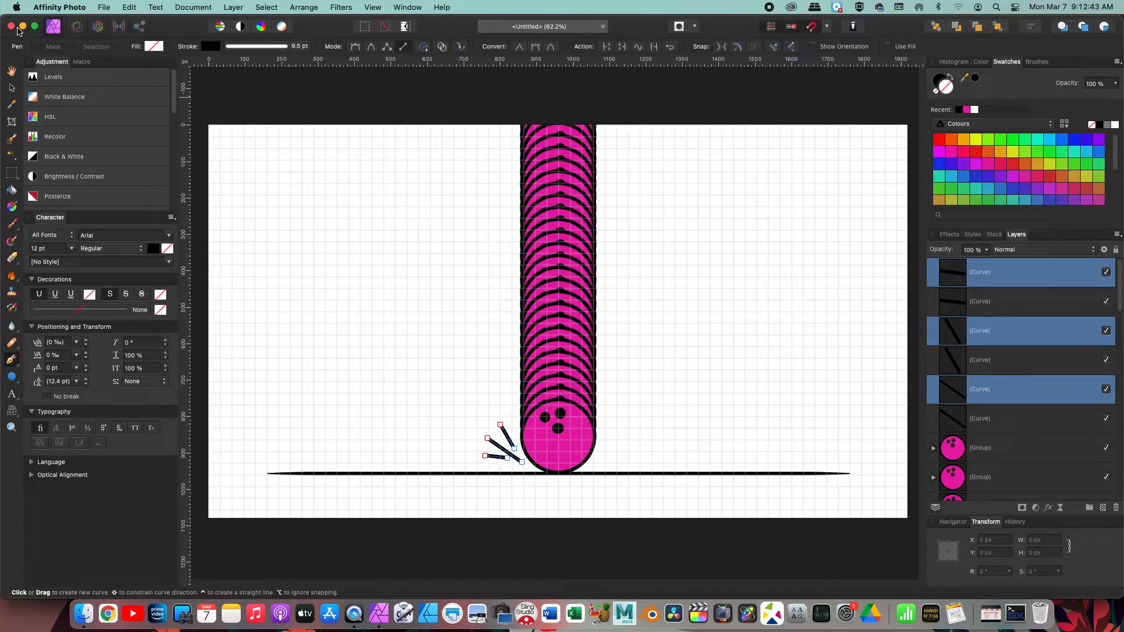
- Flip the duplicated impact lines horizontally and move them to the matching position on the ball's right side
left_click(12, 89)
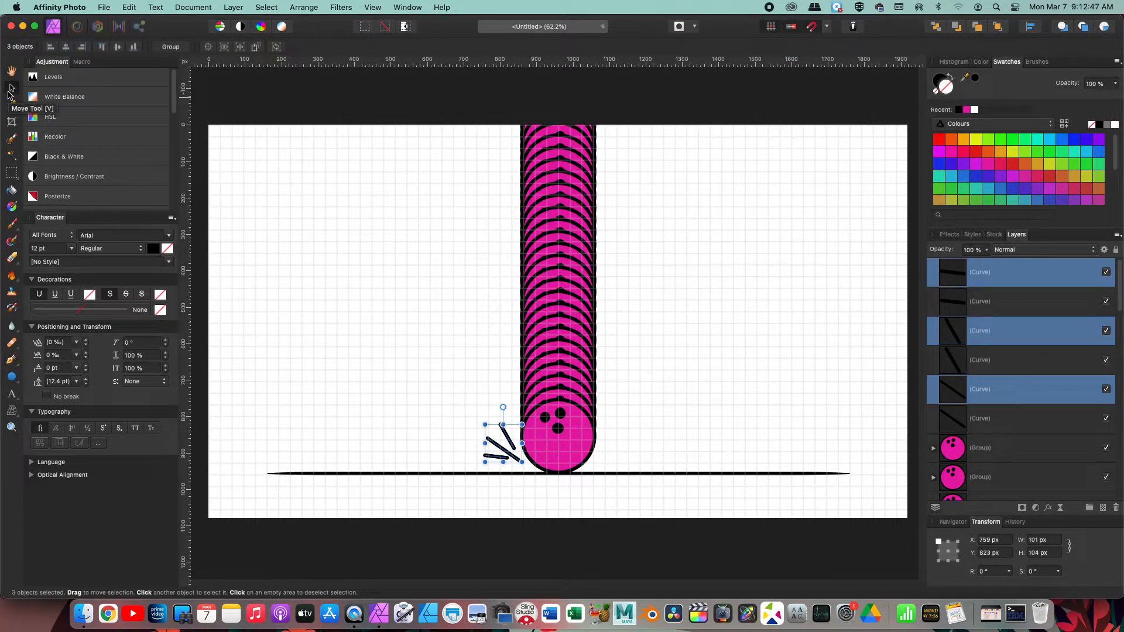
left_click(311, 9)
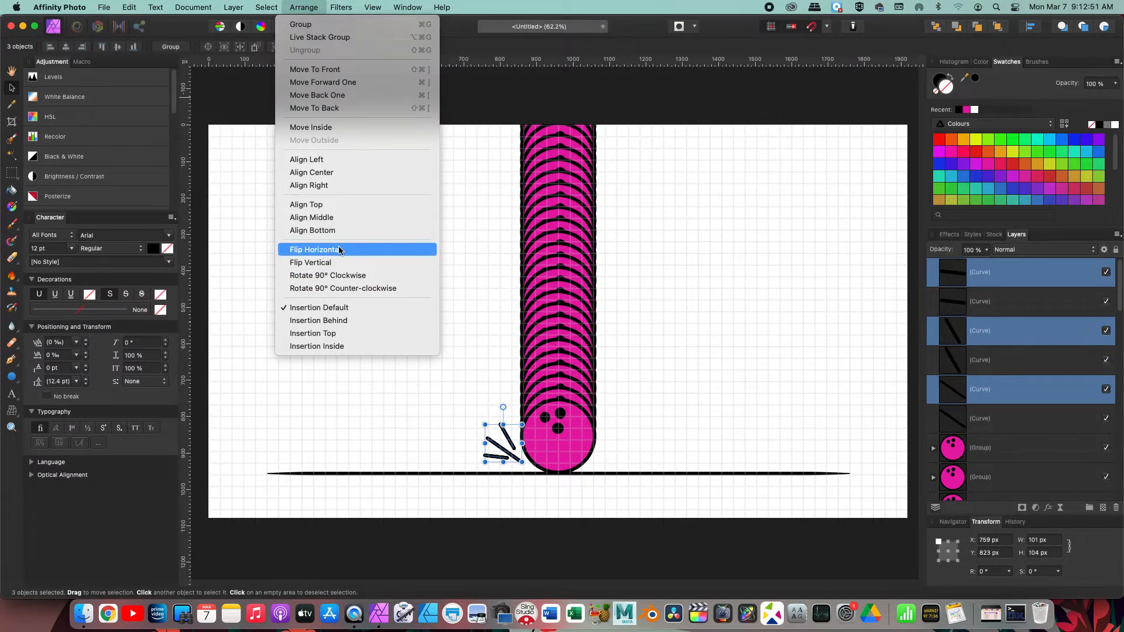
left_click(315, 249)
left_click_drag(508, 449, 619, 450)
left_click(752, 532)
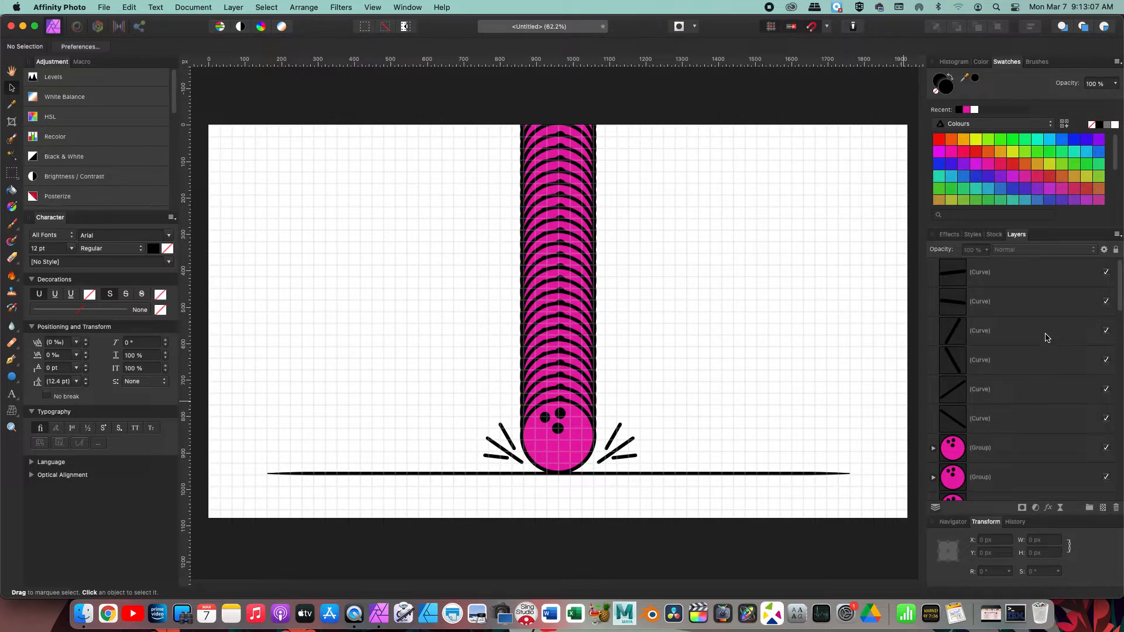
- Group all six impact lines and check the group by toggling its visibility
left_click(989, 278)
left_click(991, 424, "shift")
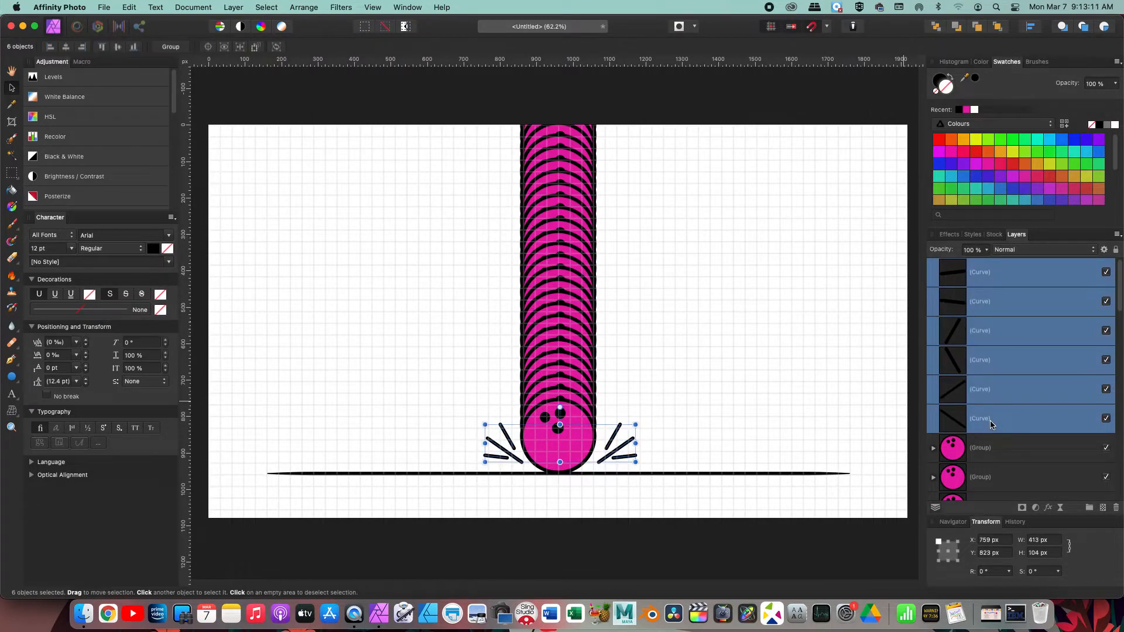
key("super+g")
left_click(1107, 273)
left_click(1108, 273)
left_click(1008, 309)
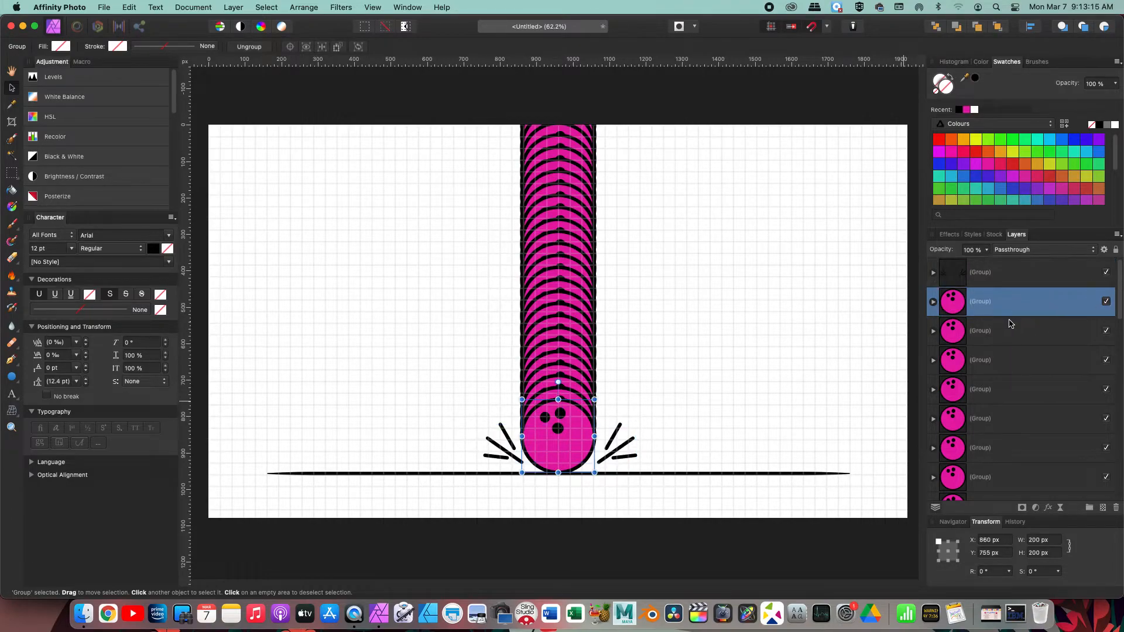
scroll(1009, 334, "down", 3)
scroll(1008, 334, "down", 2)
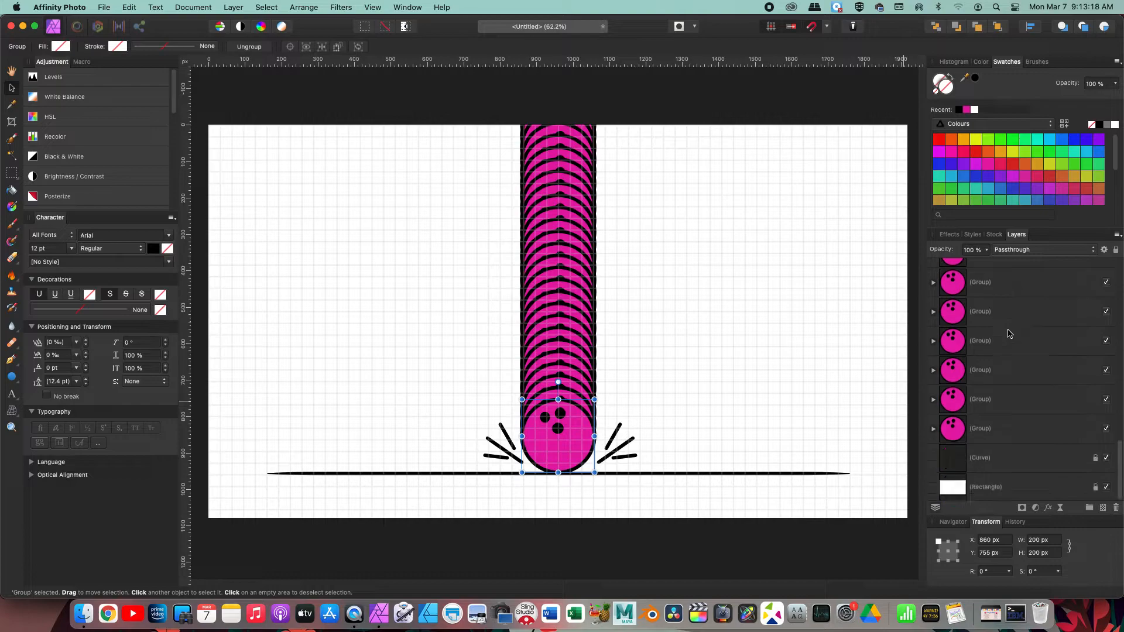
left_click(1016, 399, "shift")
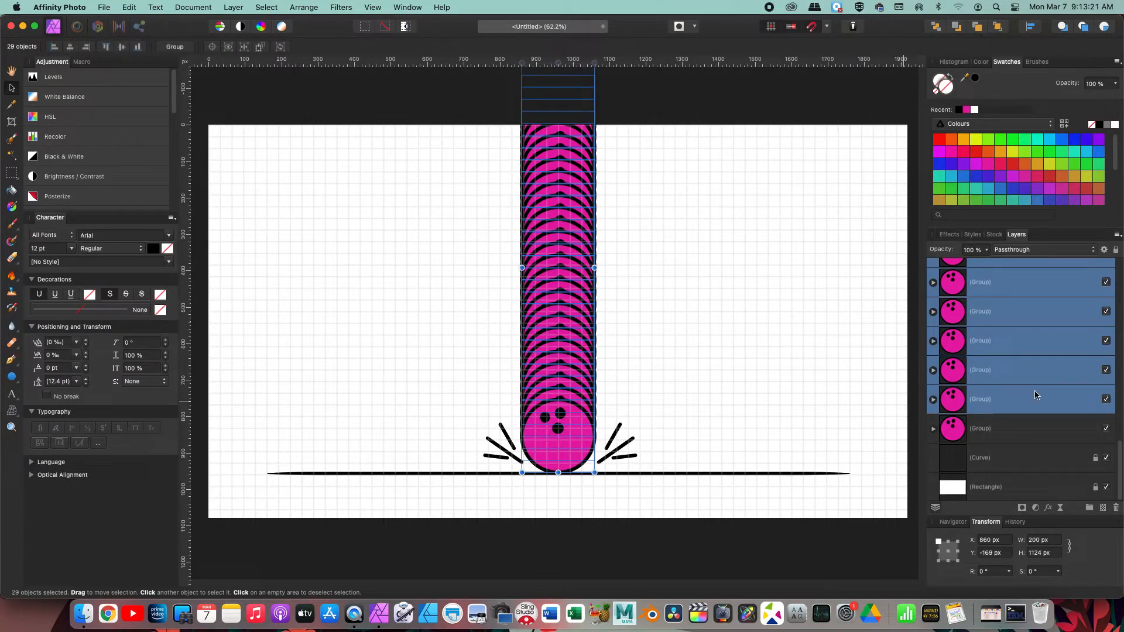
- Hide the impact line group and every ball except the first one above the canvas, leaving the ground line and background visible
scroll(1031, 390, "up", 5)
left_click(1004, 278)
scroll(1034, 375, "down", 5)
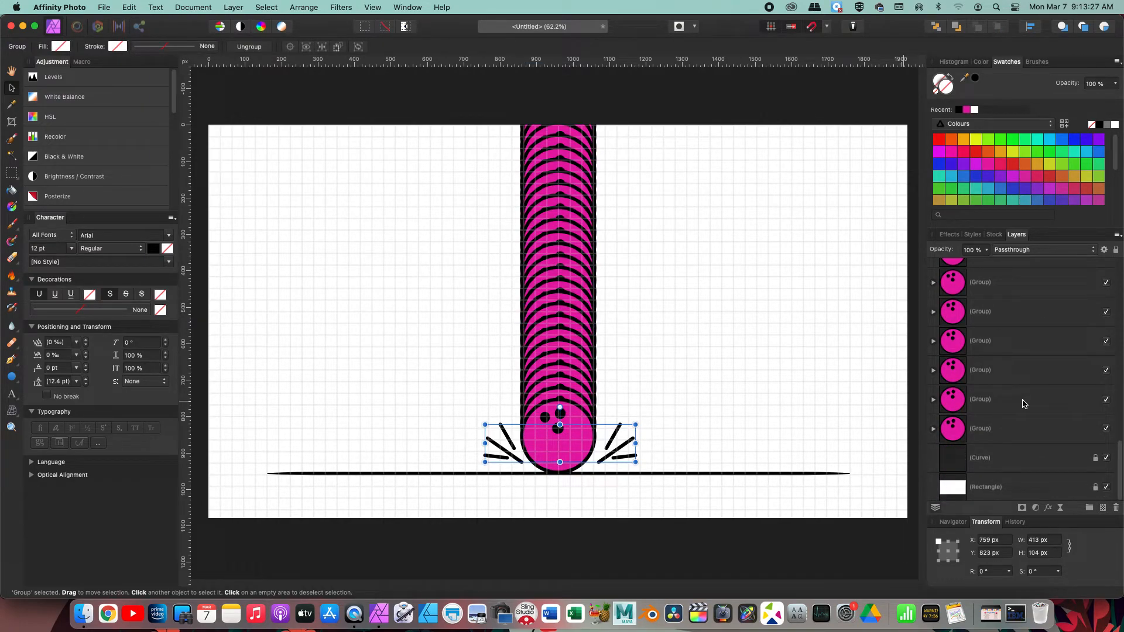
left_click(1024, 404, "shift")
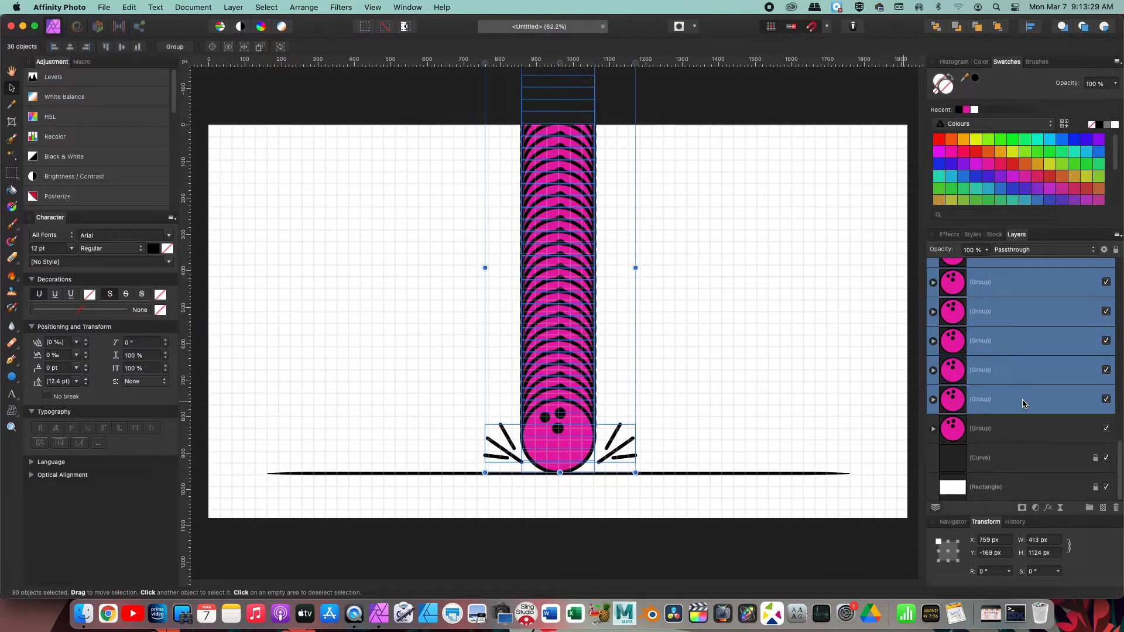
left_click(1107, 401)
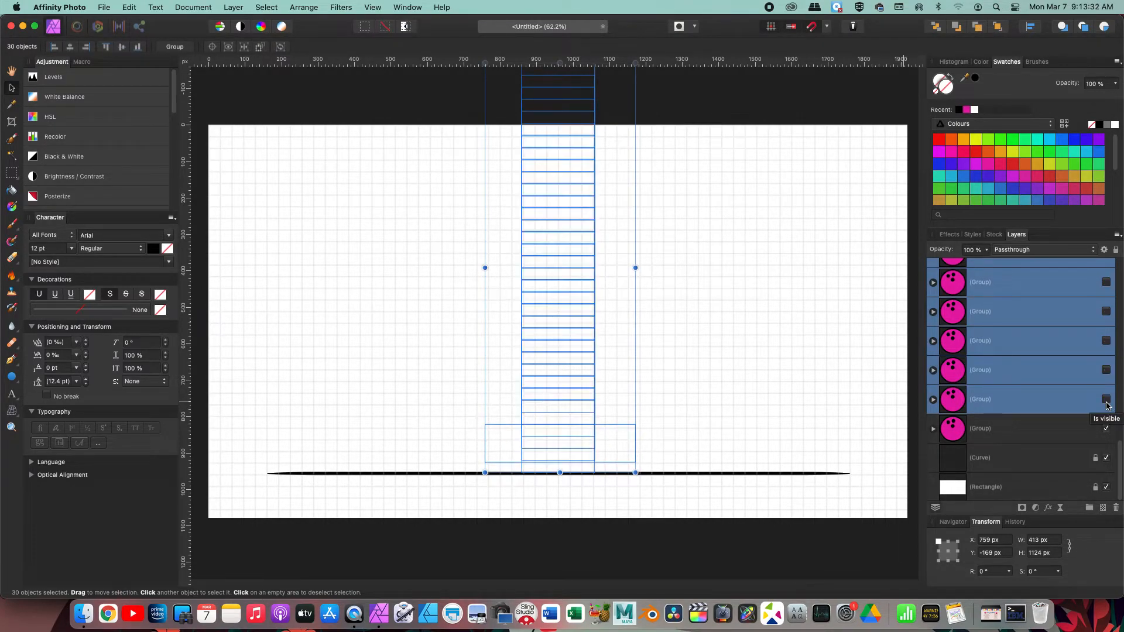
left_click(1041, 428)
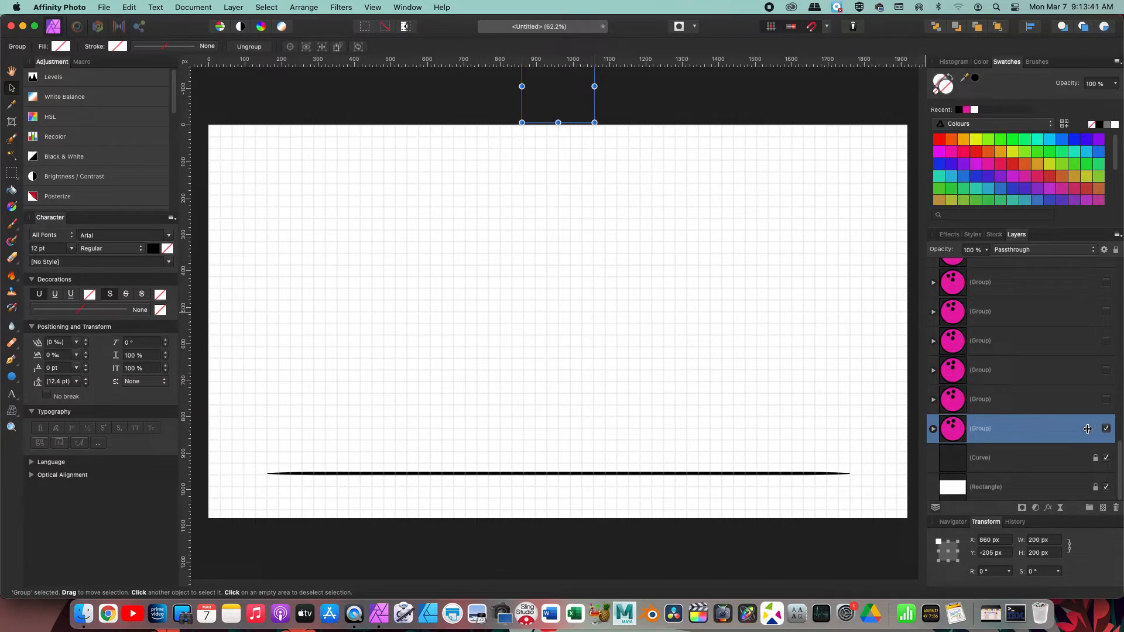
left_click(770, 109)
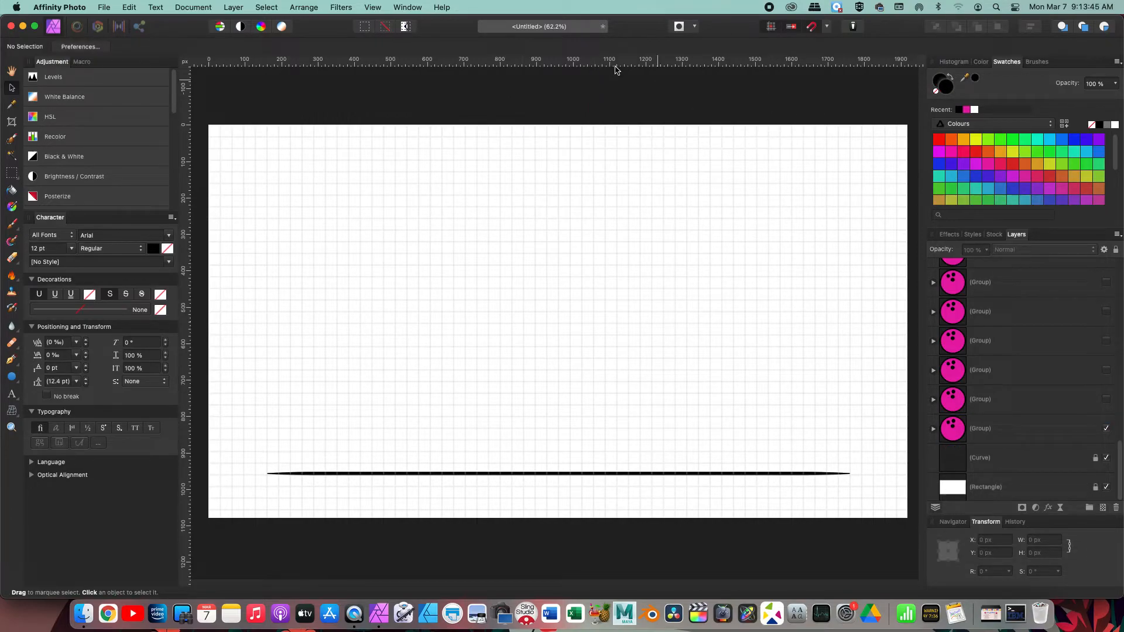
- Set up an export of the whole document as a best-quality JPEG at 1920 x 1080 px
left_click(106, 8)
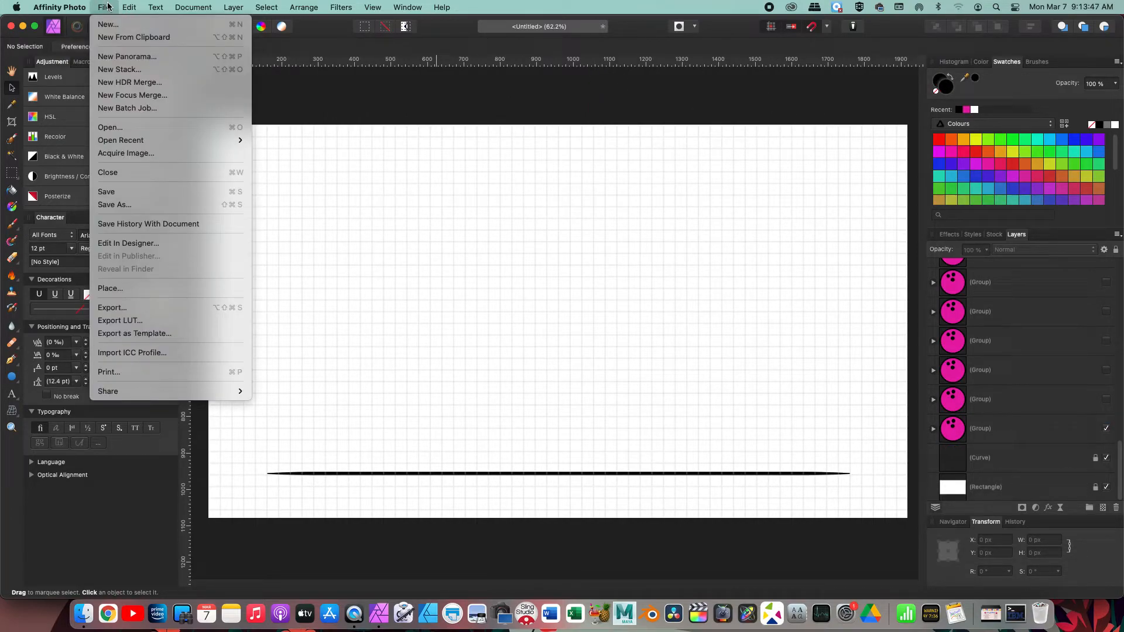
left_click(173, 314)
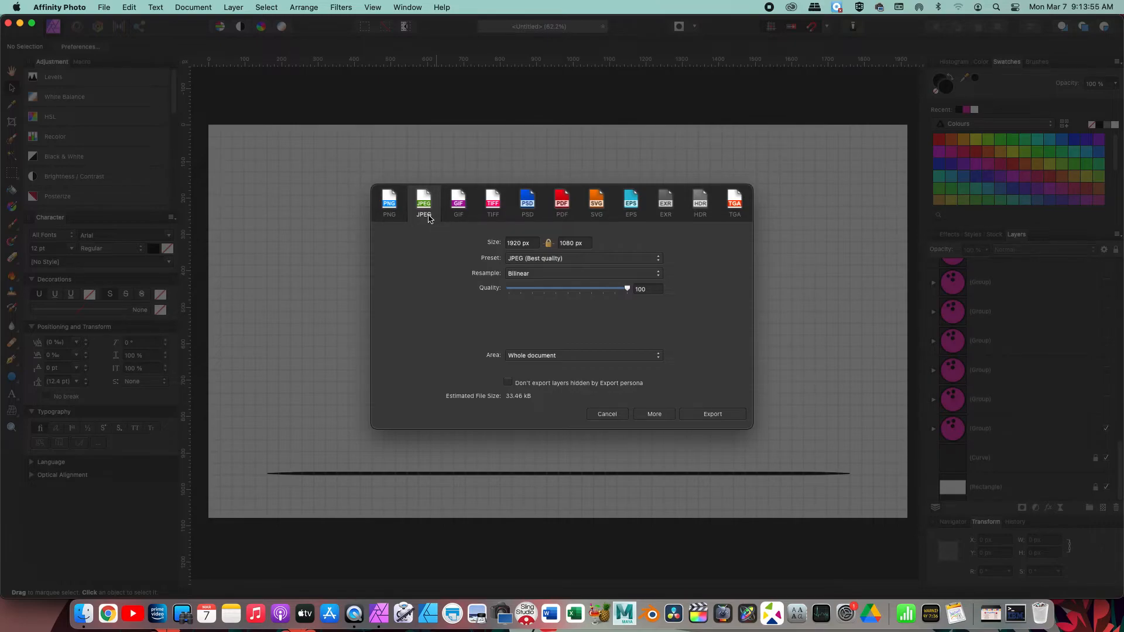
left_click(721, 417)
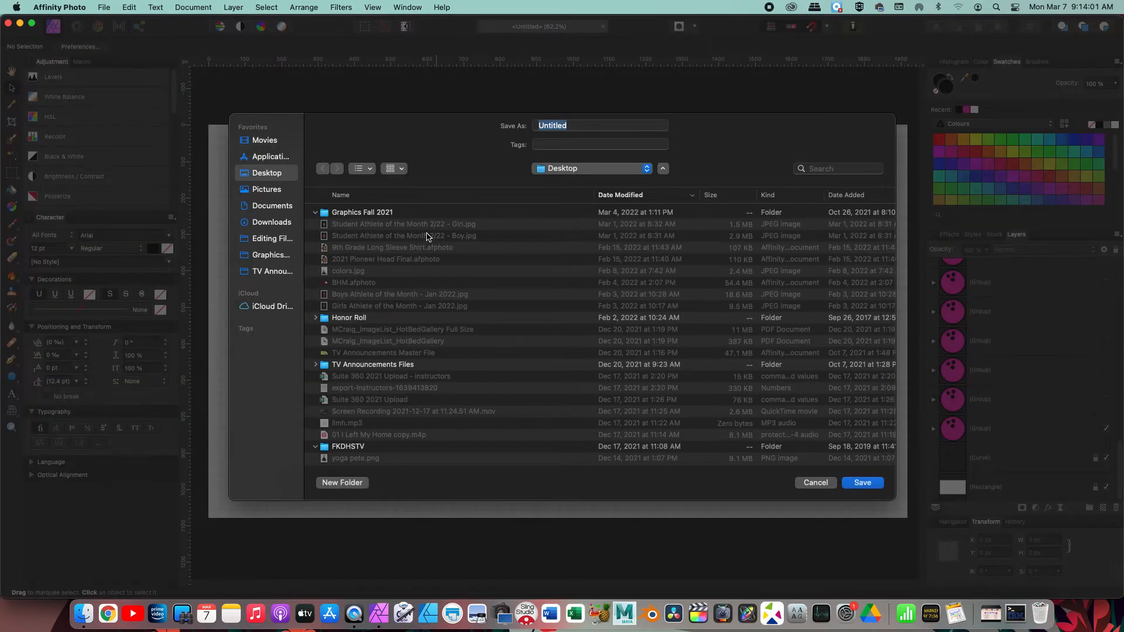
- Create a folder named Ball Drop 1 on the Desktop and save the first exported frame in it
left_click(349, 487)
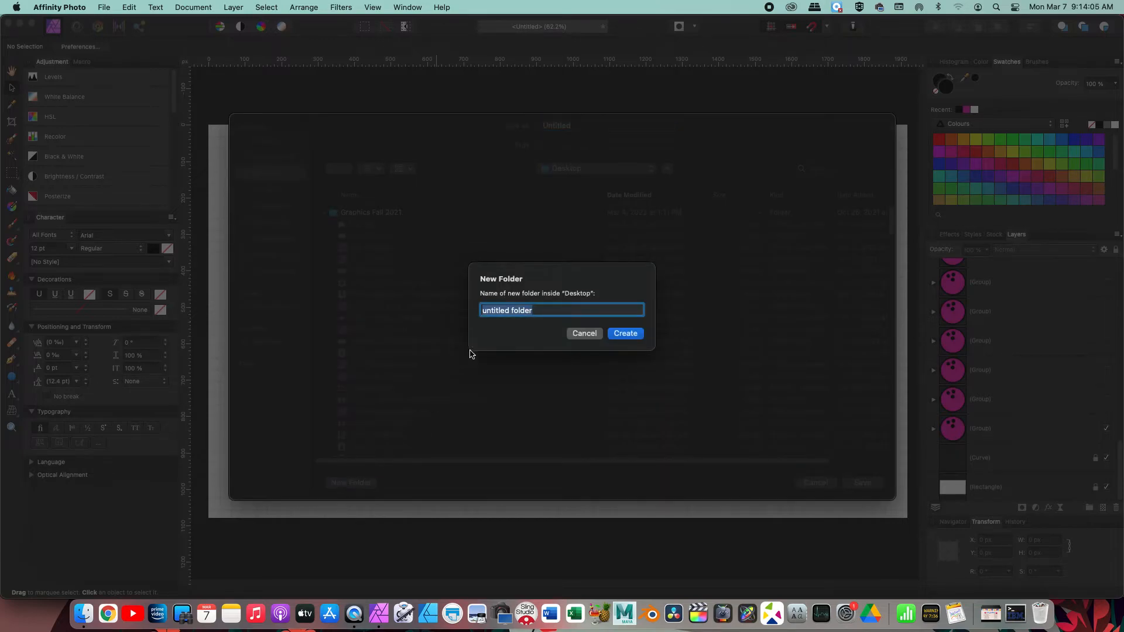
type("Ball Drop 1")
key("Return")
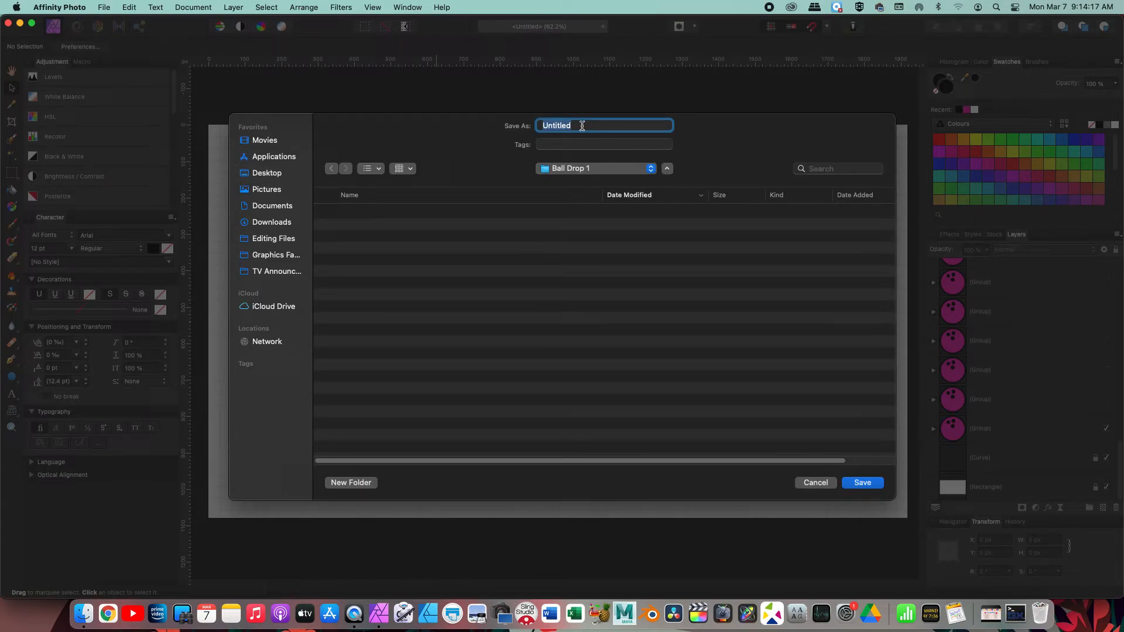
type("Fram")
key("BackSpace")
key("BackSpace")
left_click(864, 484)
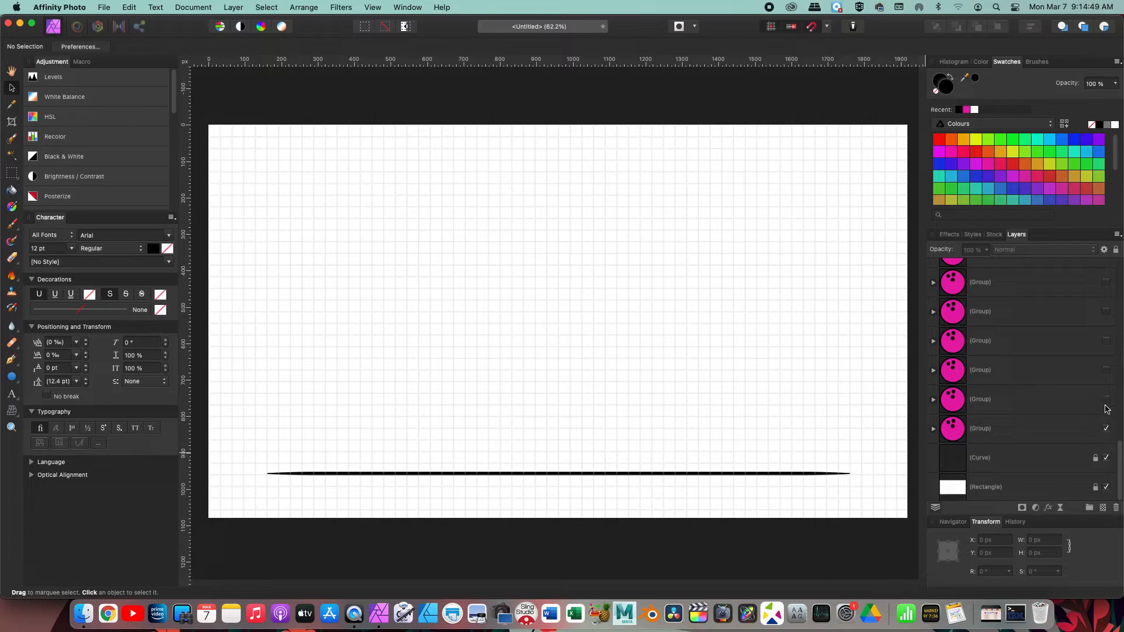
- Hide the first ball, show the second one, and export the whole document as a best-quality JPEG at 1920 x 1080 px
left_click(1106, 430)
left_click(1106, 400)
left_click(109, 7)
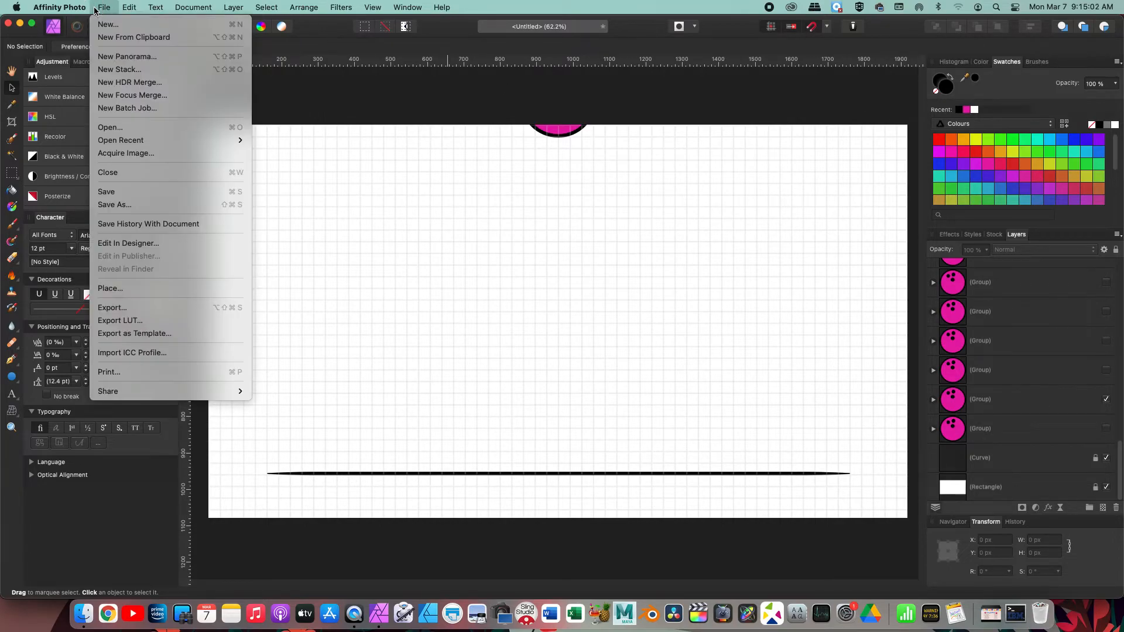
left_click(223, 309)
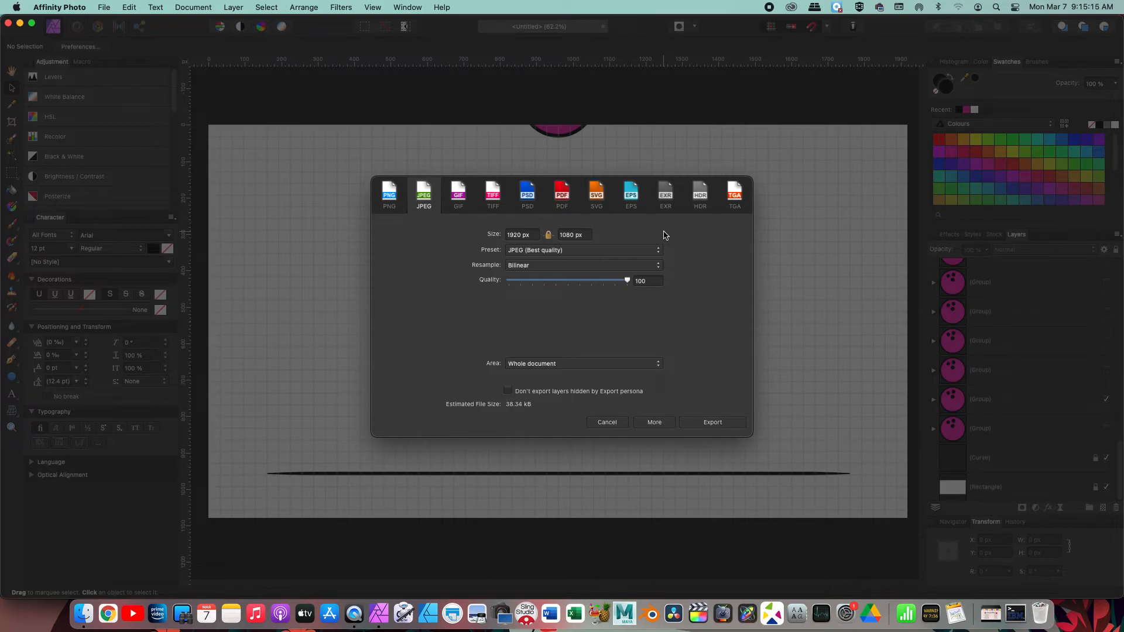
left_click(711, 424)
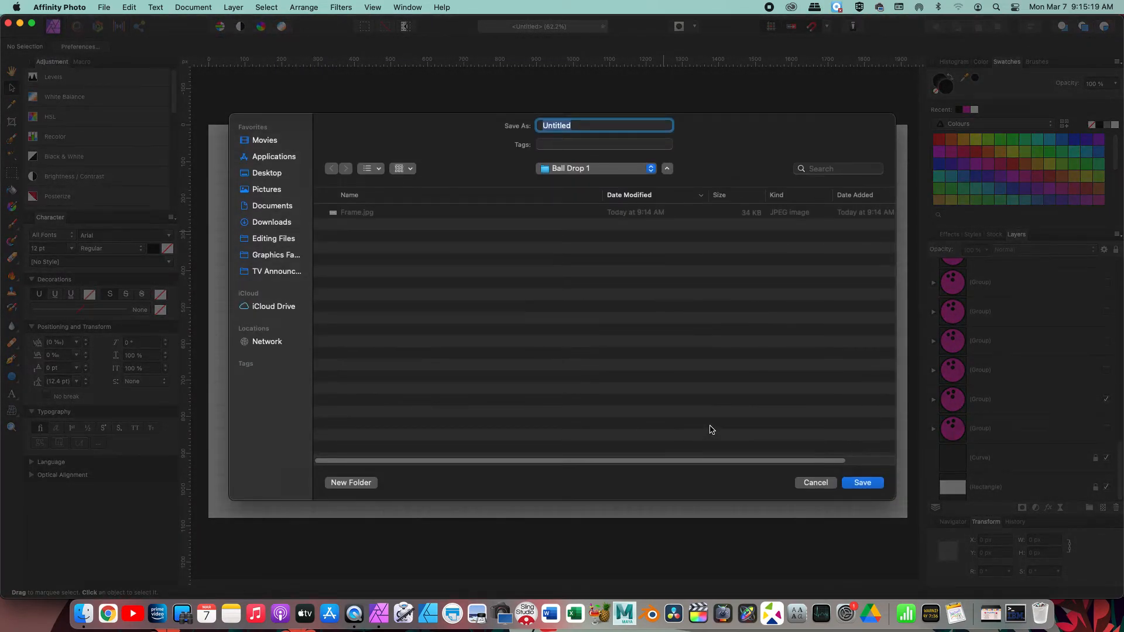
- Save the exported second frame as Frame1 in the Ball Drop 1 folder without replacing the existing Frame.jpg
left_click(519, 215)
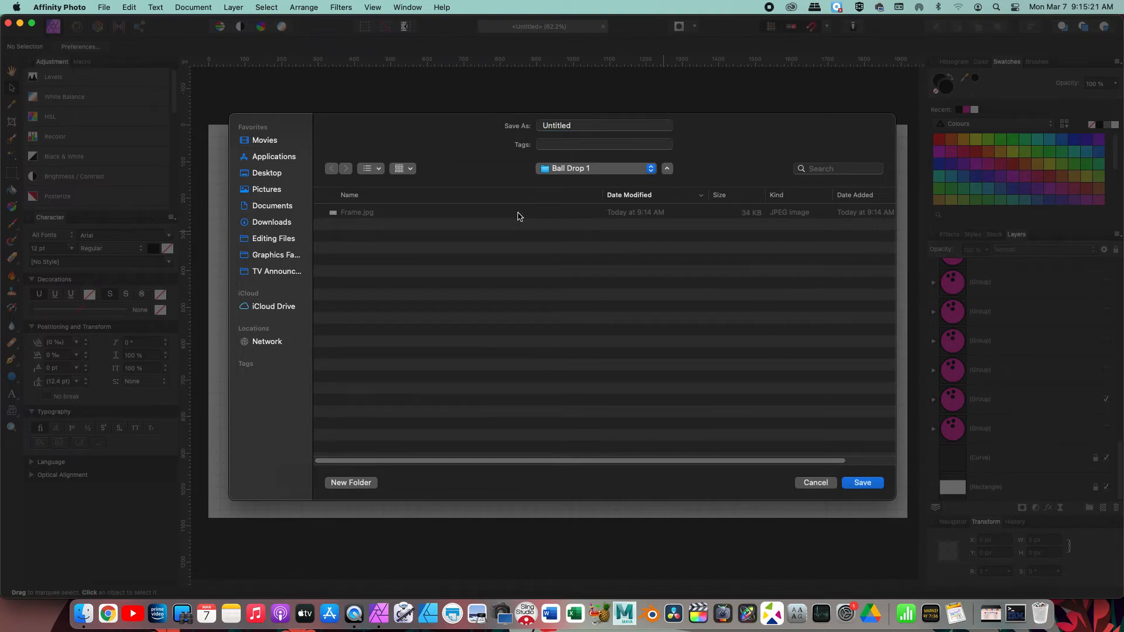
left_click(362, 217)
left_click(862, 484)
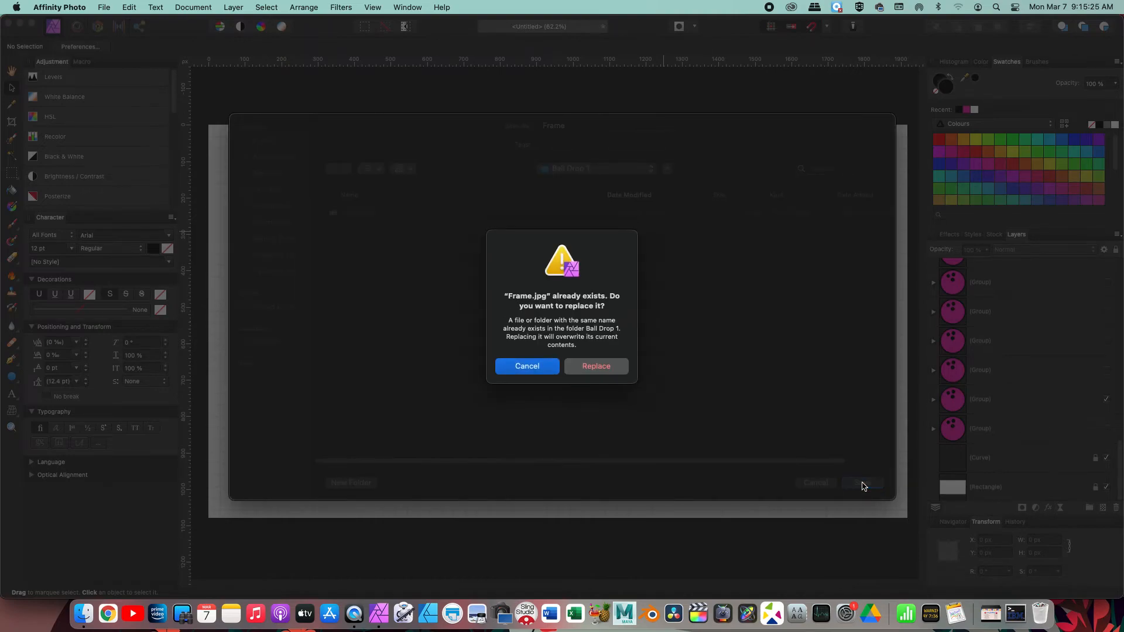
left_click(530, 368)
left_click(574, 125)
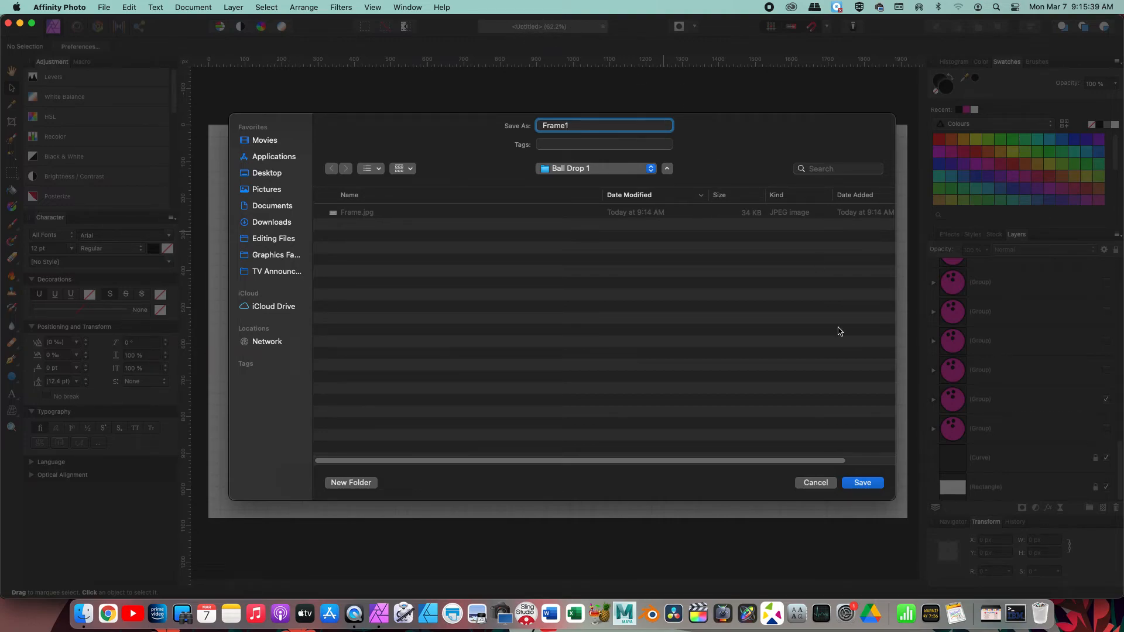
left_click(869, 484)
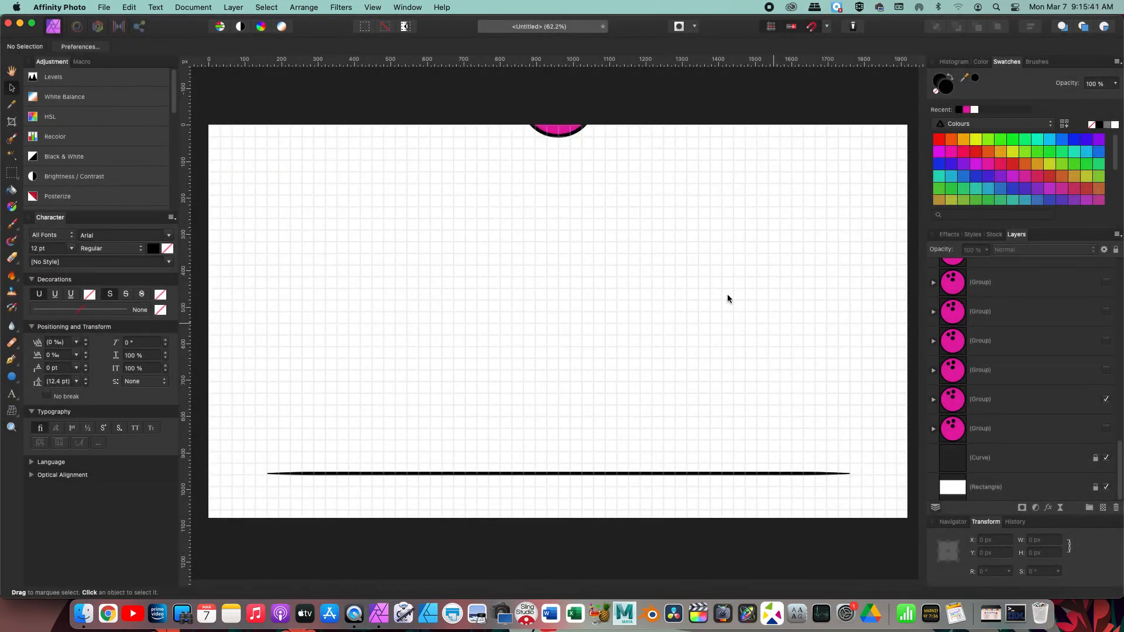
- Hide the second ball and show the third one in the falling series
left_click(1106, 399)
left_click(1106, 369)
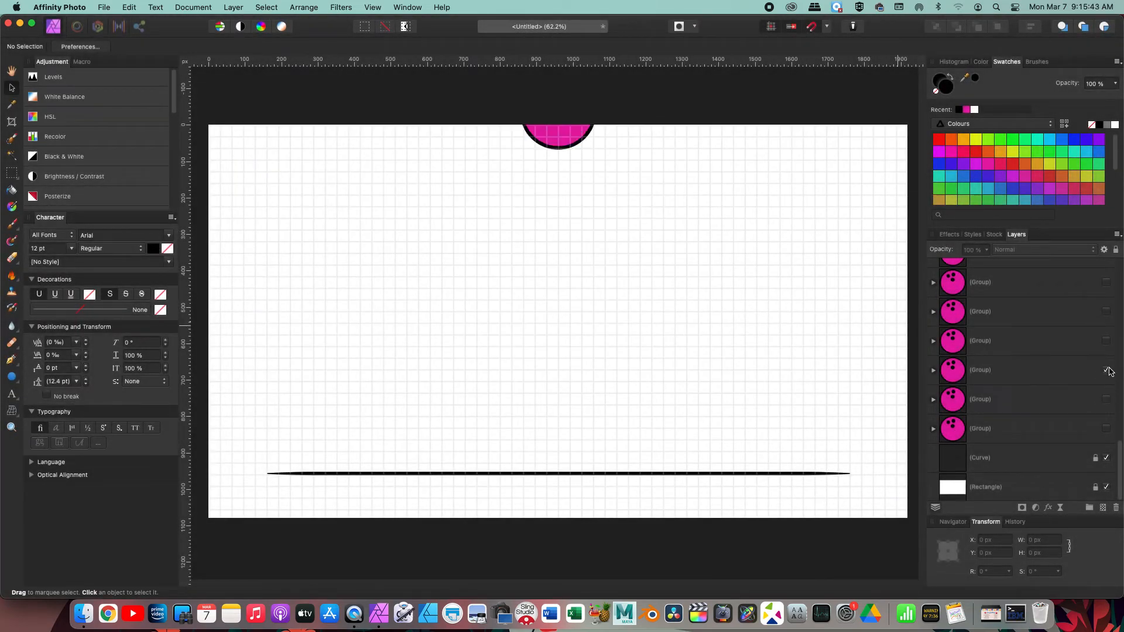
key("super+s")
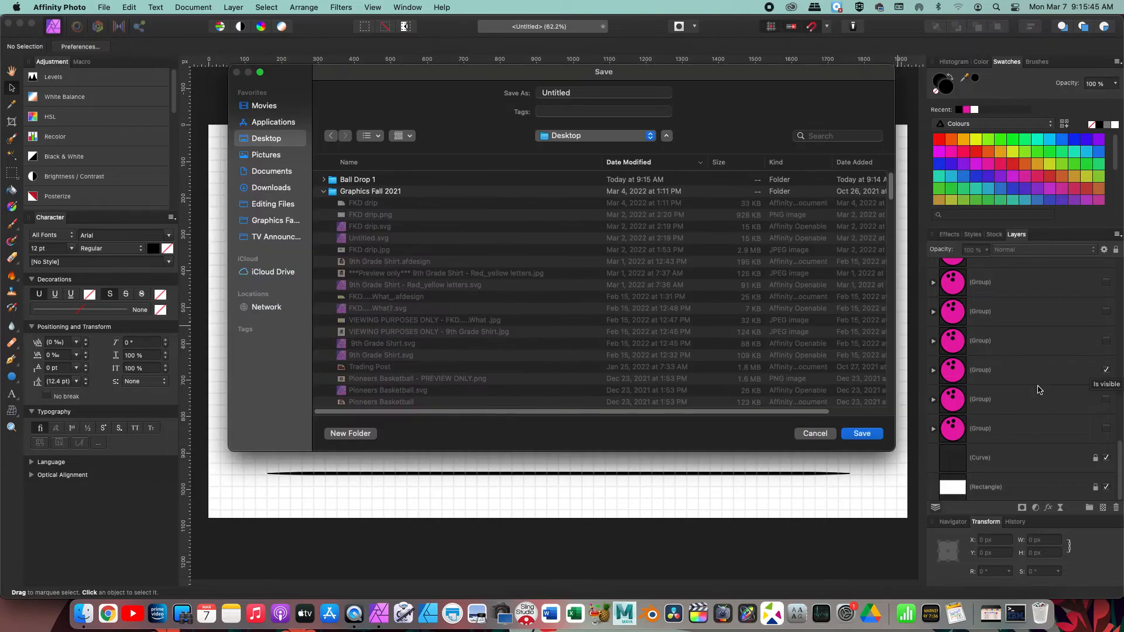
double_click(378, 179)
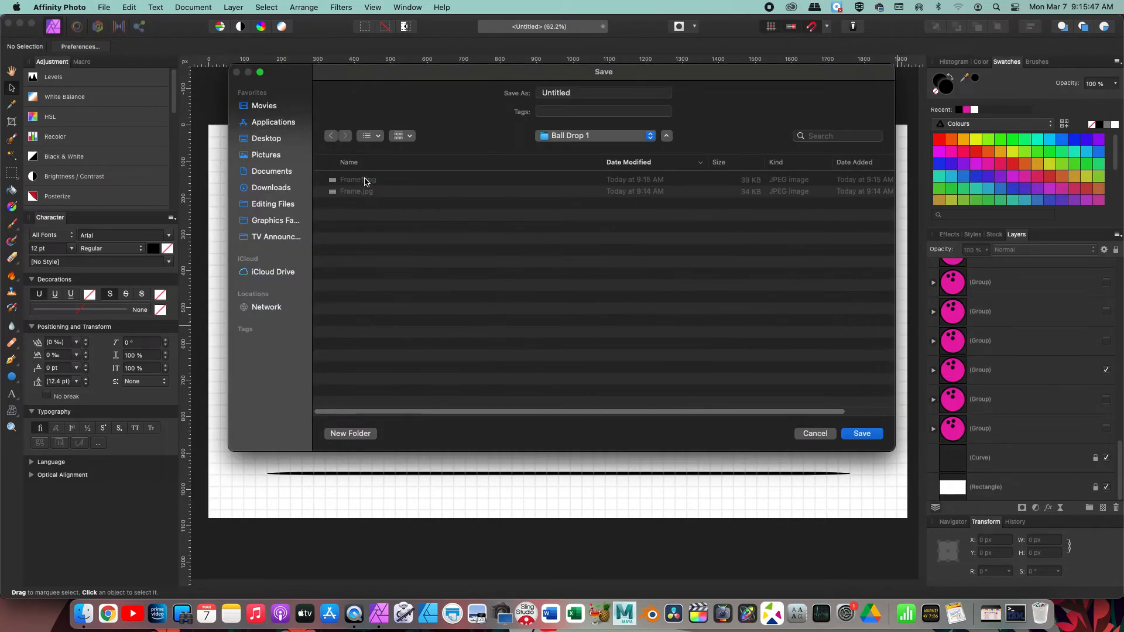
left_click(815, 435)
key("super+s")
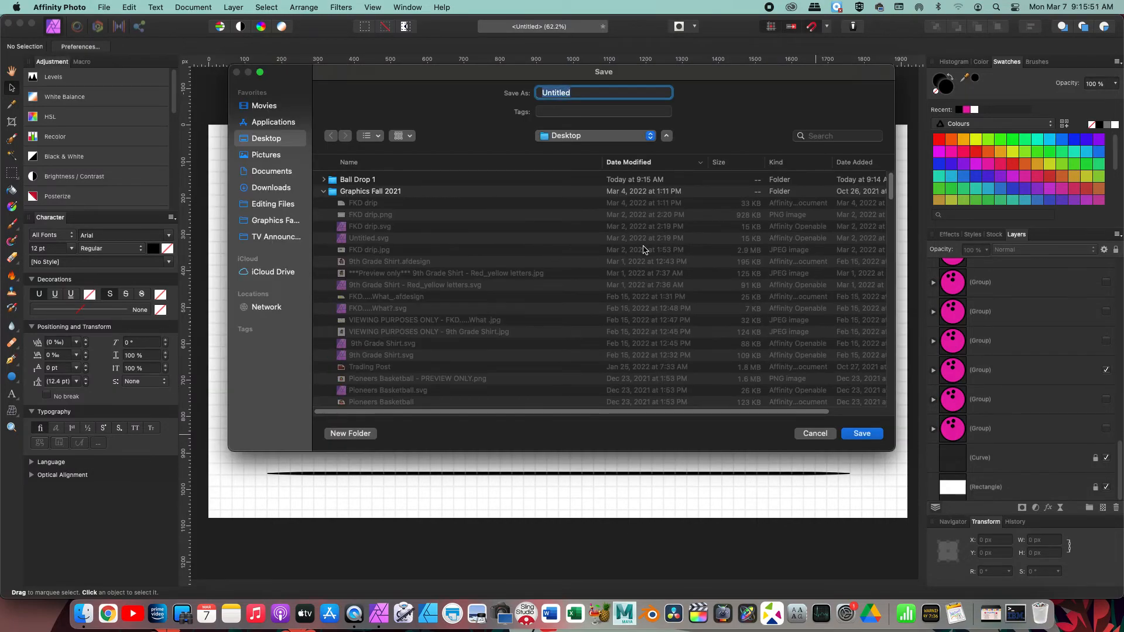
left_click(815, 433)
- Export the third ball position as a best-quality 1920 x 1080 px JPEG named Frame2 in the Ball Drop 1 folder
key("alt+shift+super+s")
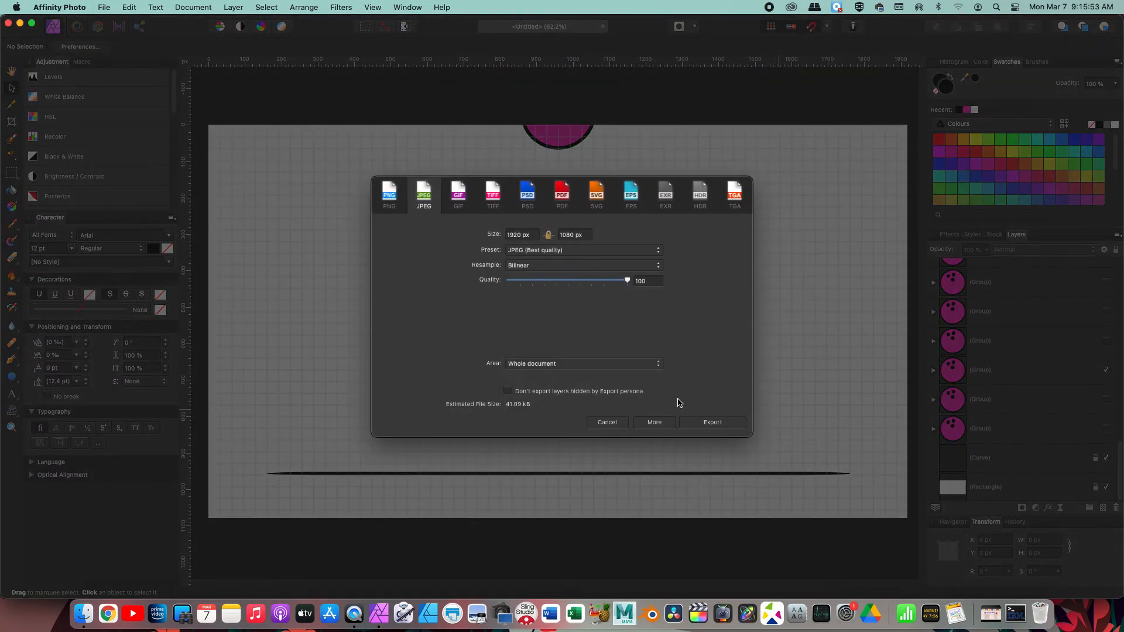
left_click(714, 425)
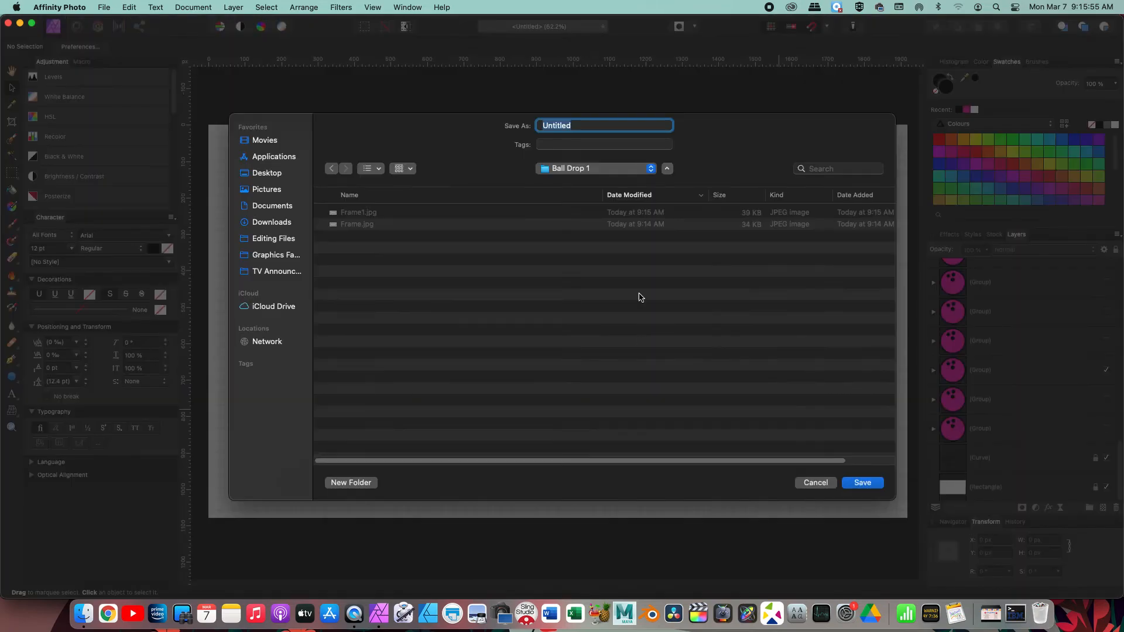
left_click(412, 213)
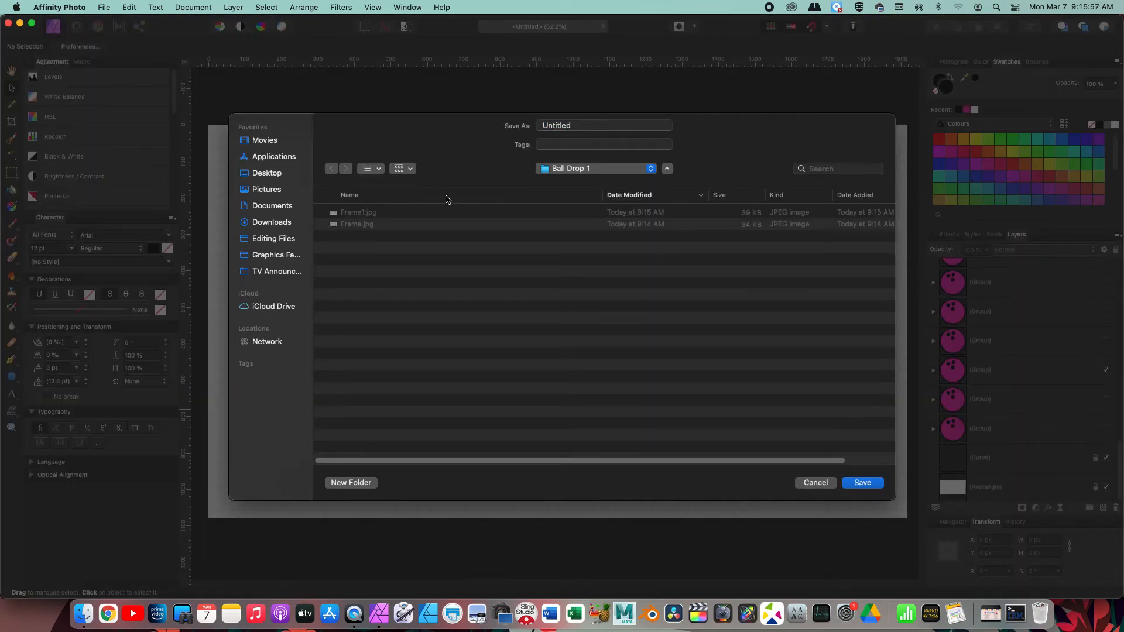
left_click(363, 212)
left_click(583, 125)
key("BackSpace")
type("2")
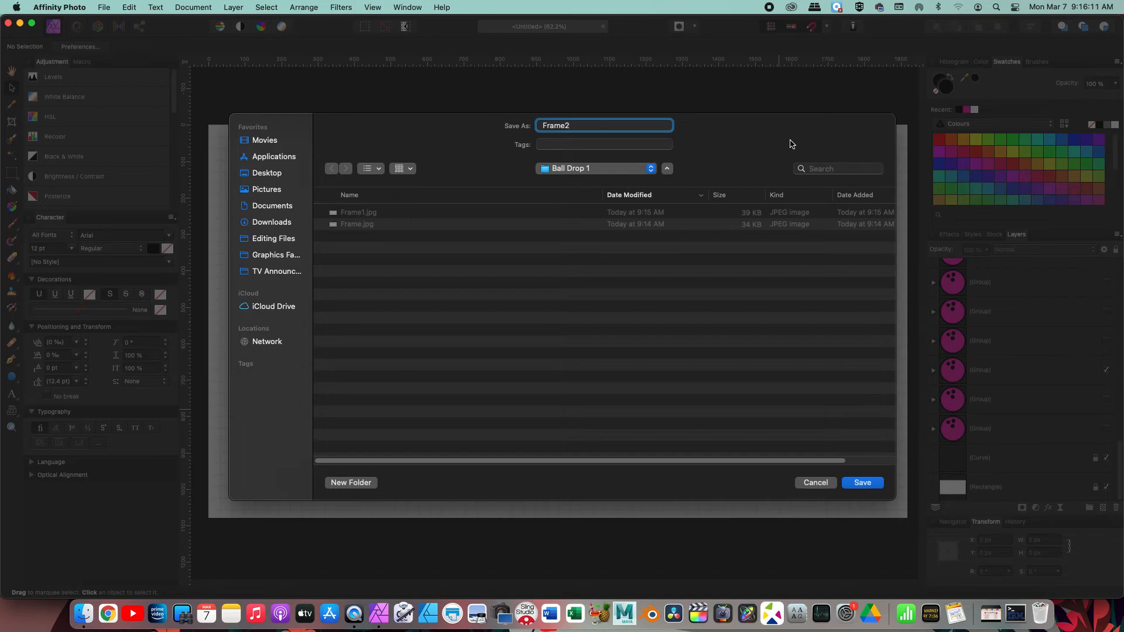
left_click(862, 485)
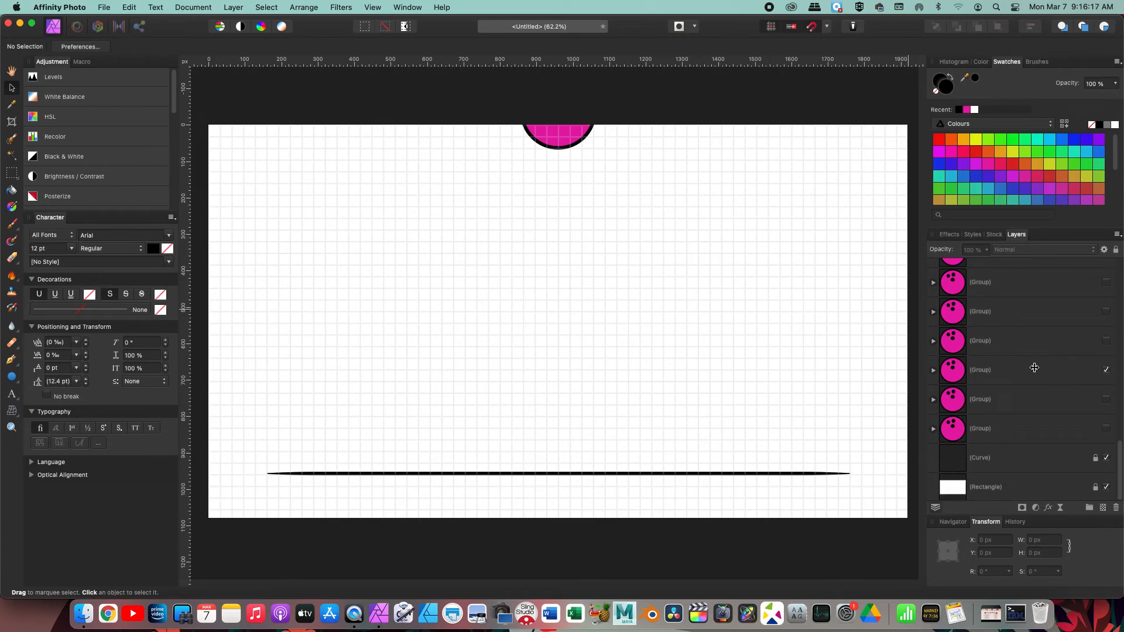
- Preview the impact frame by showing the ball resting on the ground and the impact line group, and hide both again
scroll(1035, 368, "up", 5)
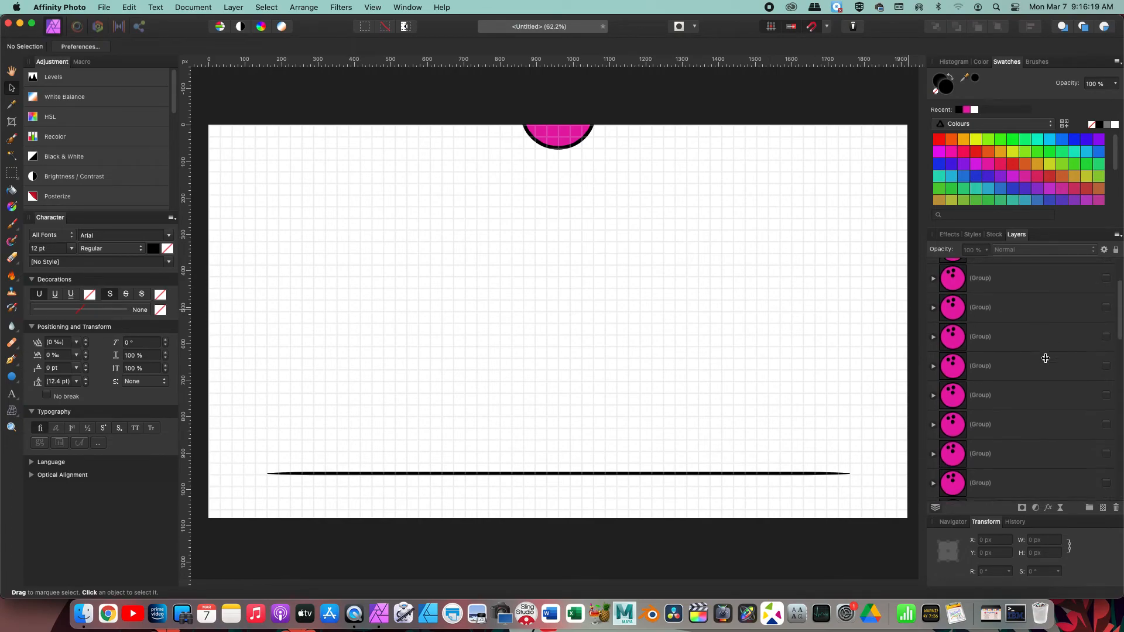
left_click(1106, 301)
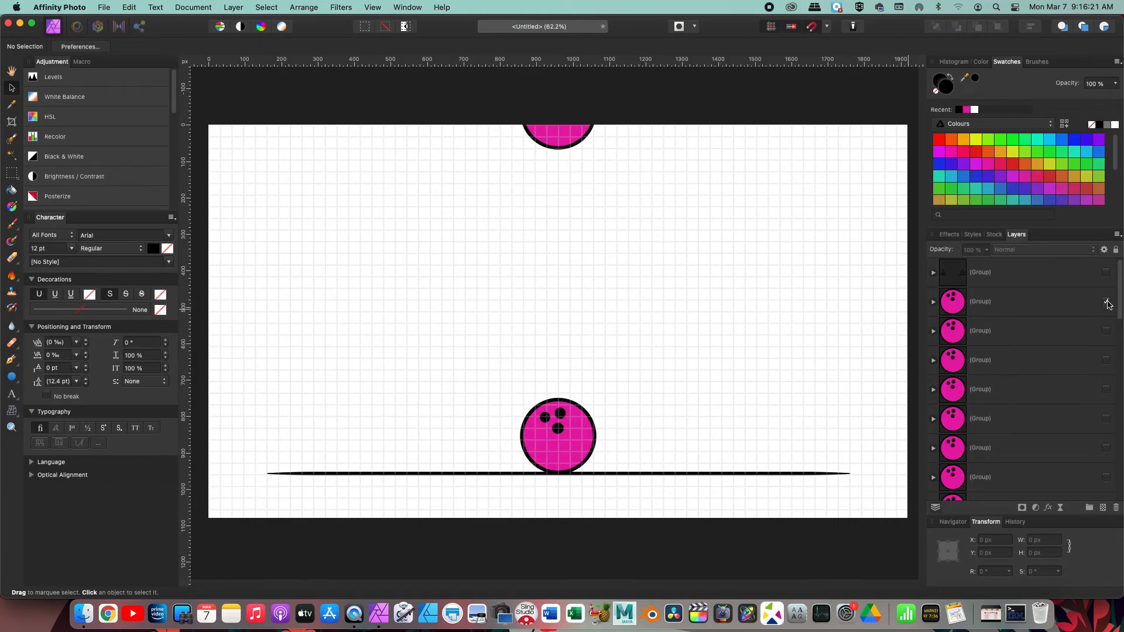
left_click(1106, 273)
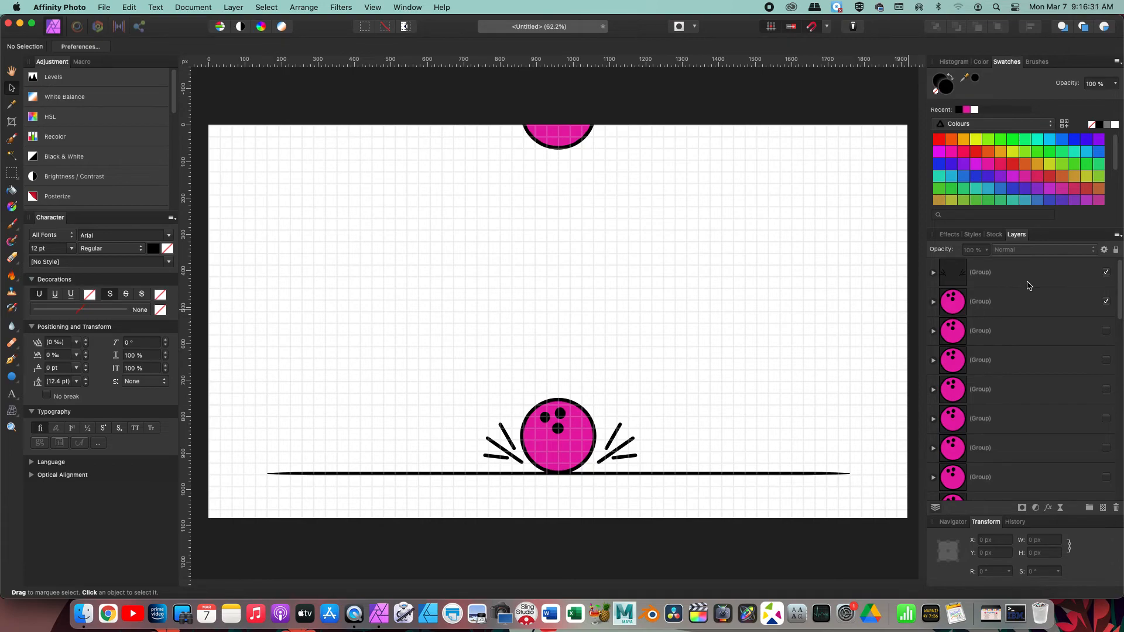
left_click(1035, 305)
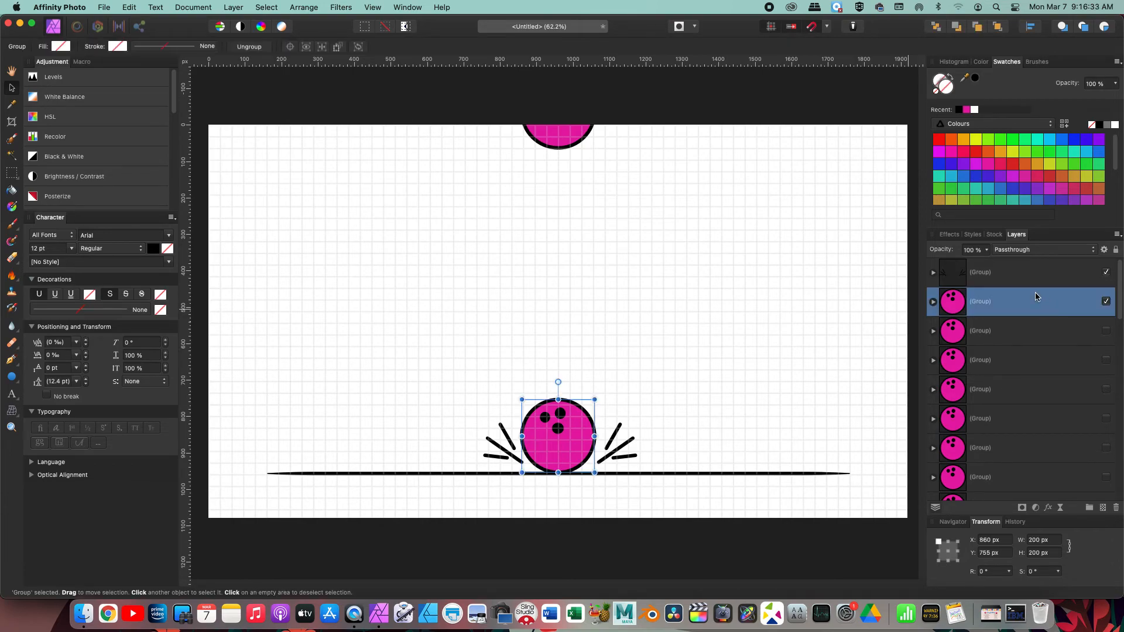
left_click(1073, 280)
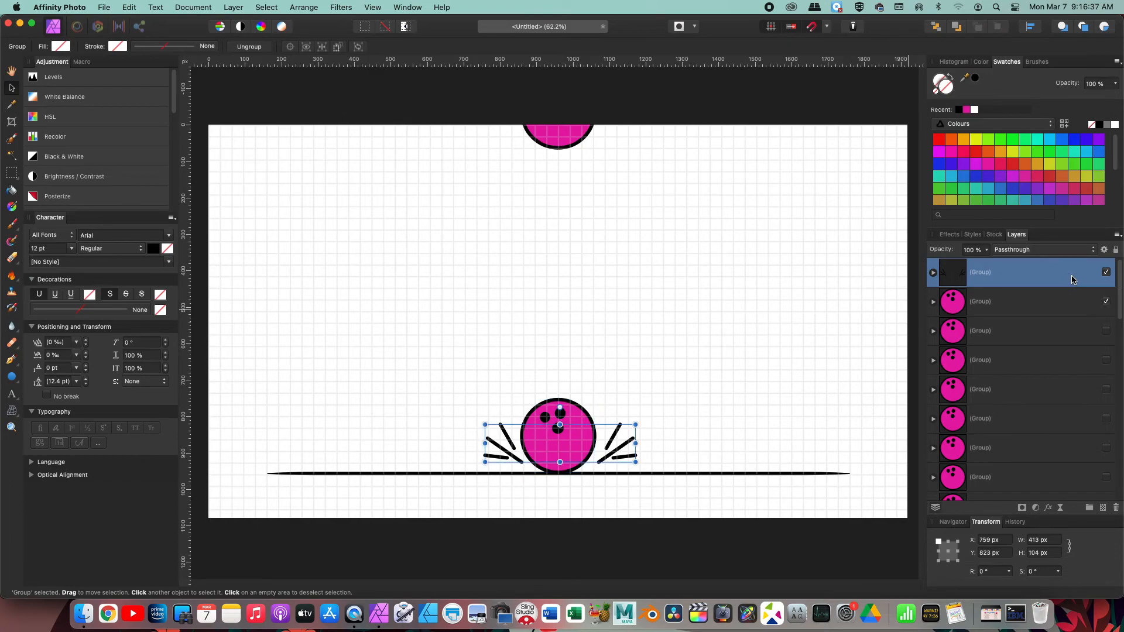
left_click(1108, 302)
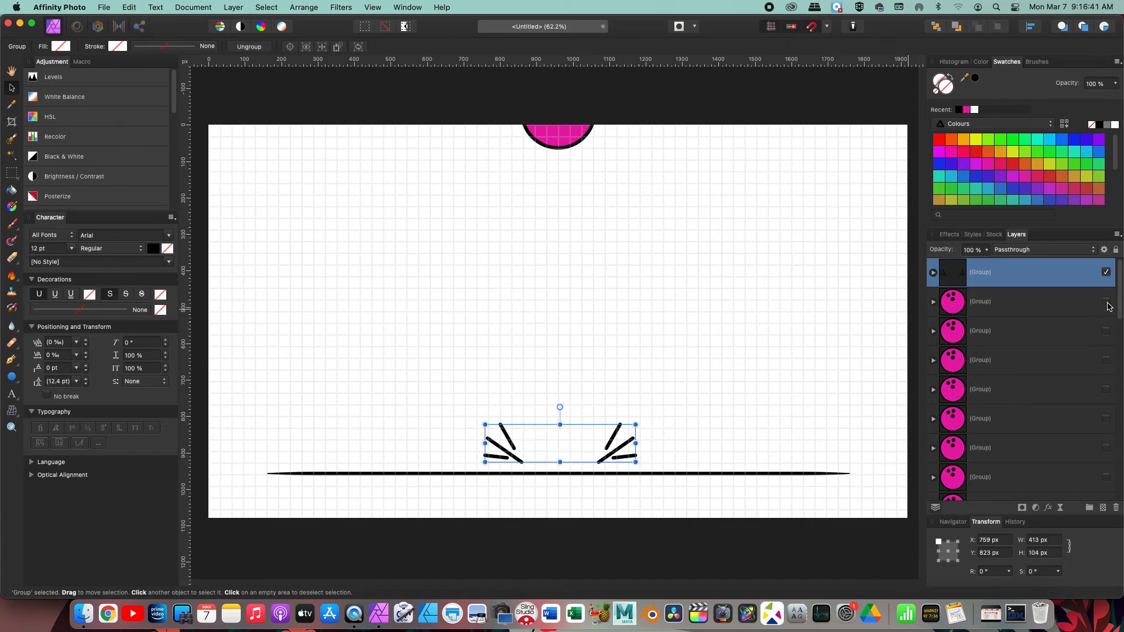
left_click(1106, 272)
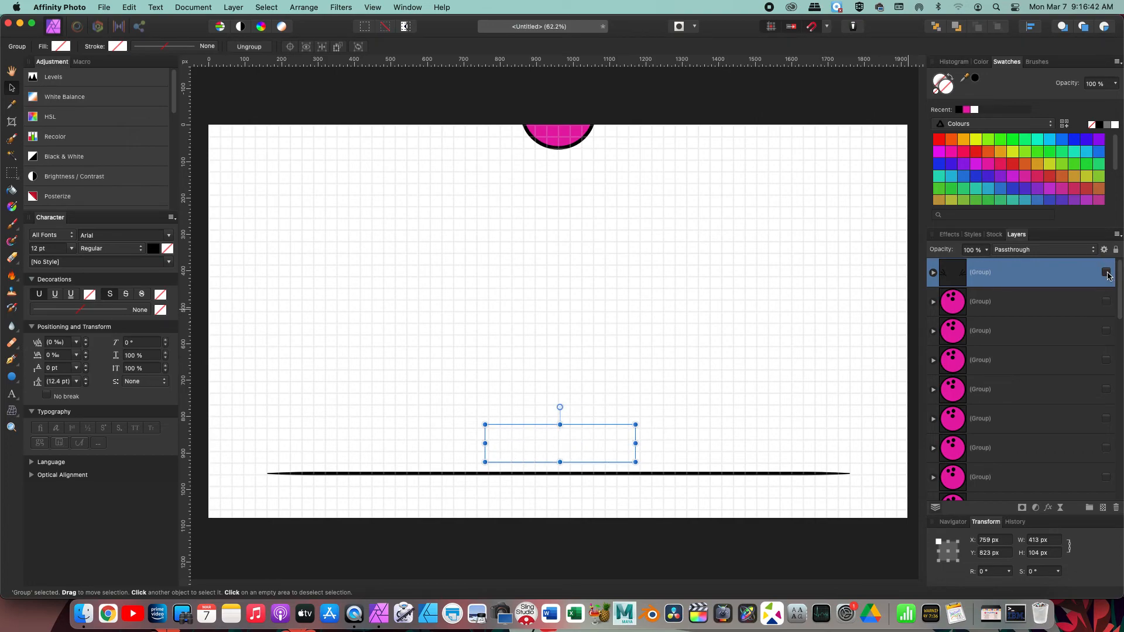
- Briefly check the ball just above the ground, hide it again, and show and select the ball resting on the ground line
left_click(1106, 332)
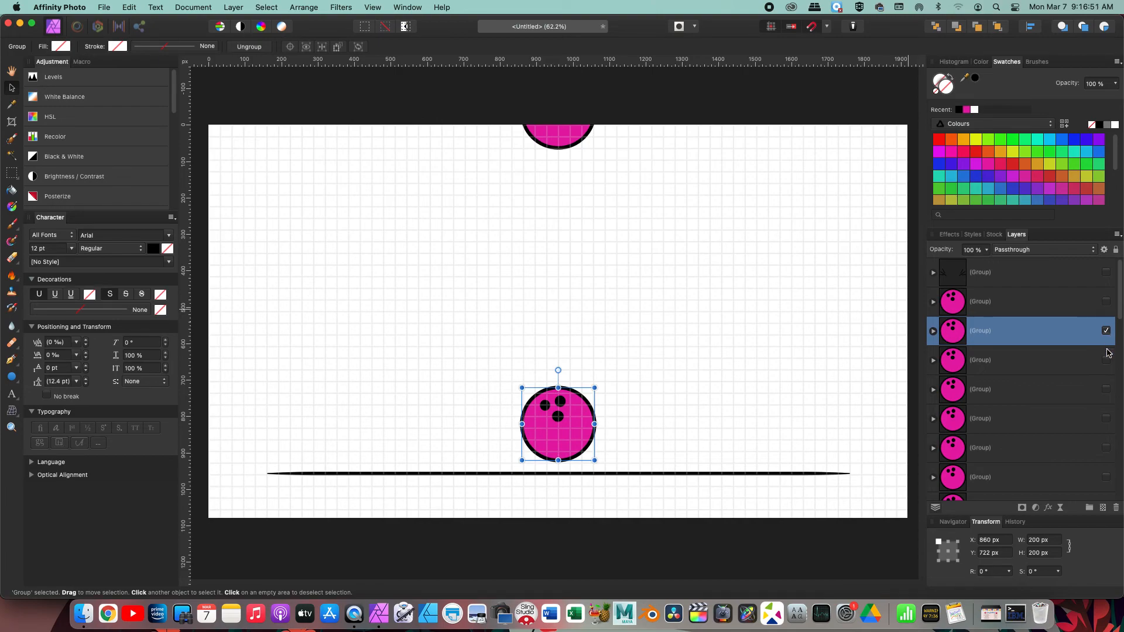
left_click(1106, 332)
left_click(1107, 303)
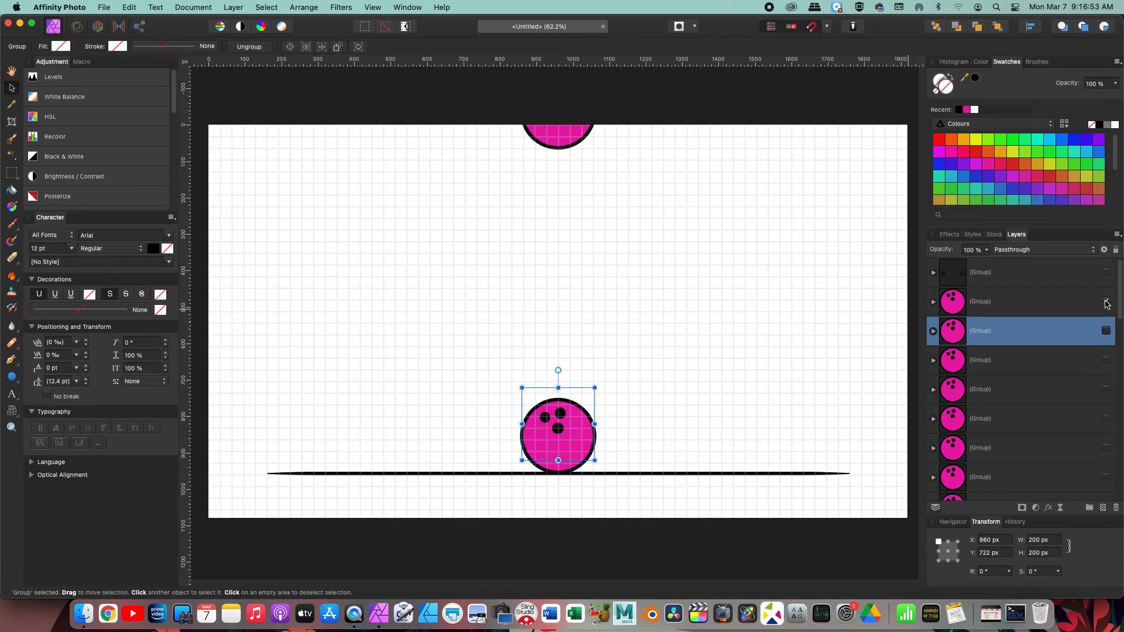
left_click(1046, 307)
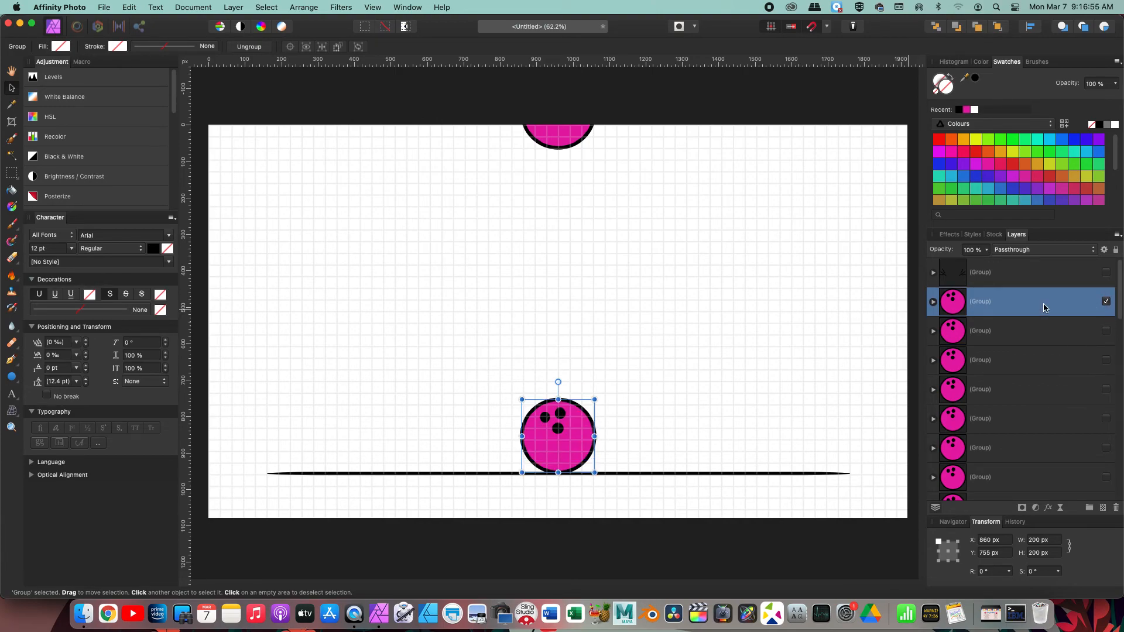